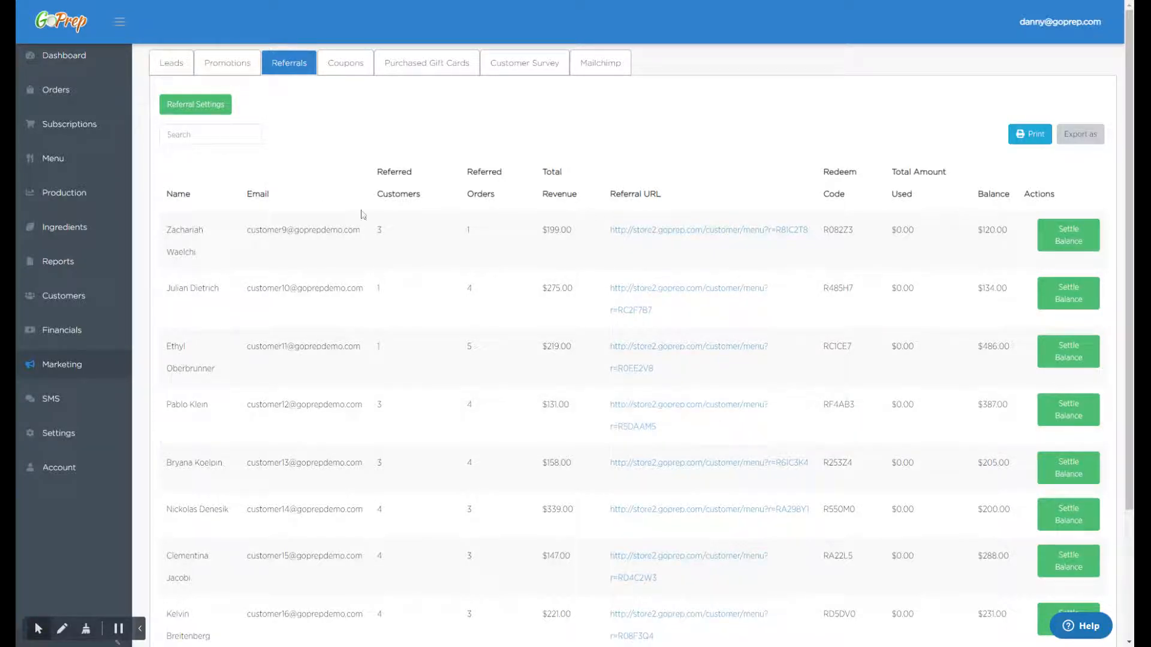
Enable referrals in the referral settings with Cash as the kickback type, and save the settings
click(203, 112)
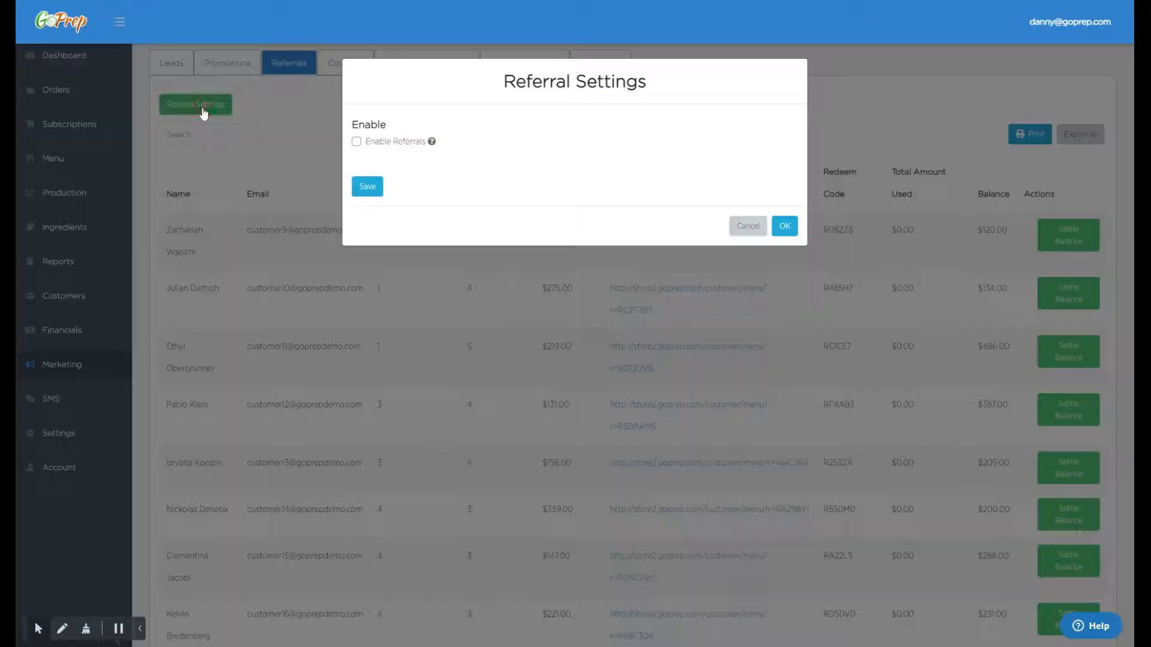
click(357, 142)
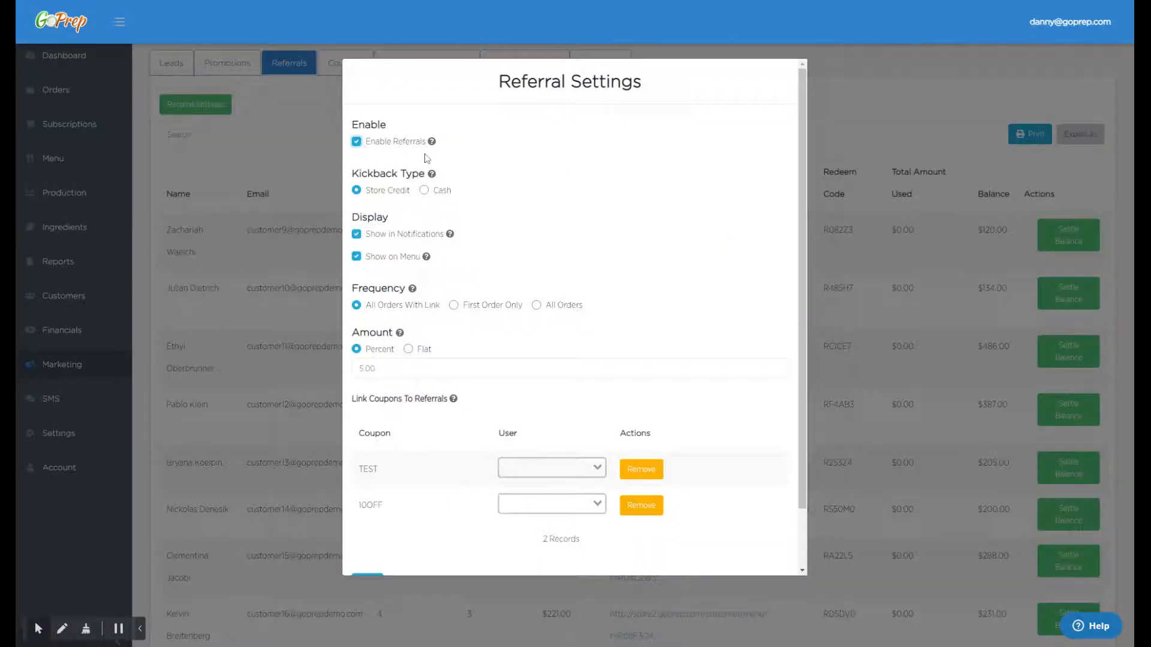
scroll(425, 160, down, 2)
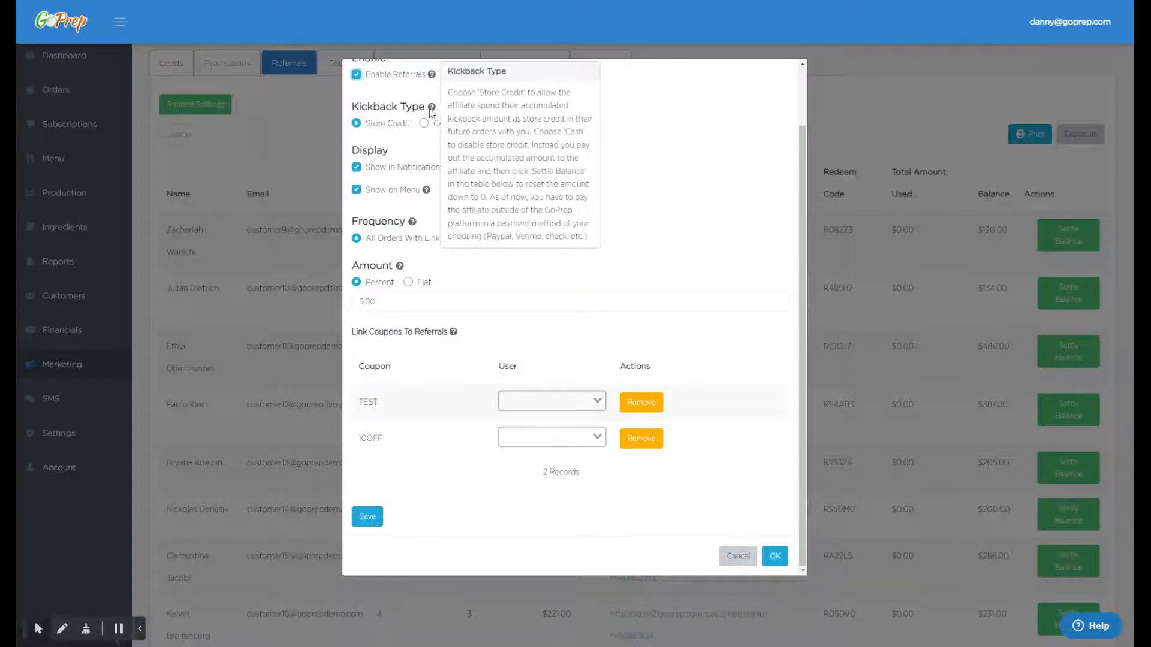
drag(421, 106, 352, 107)
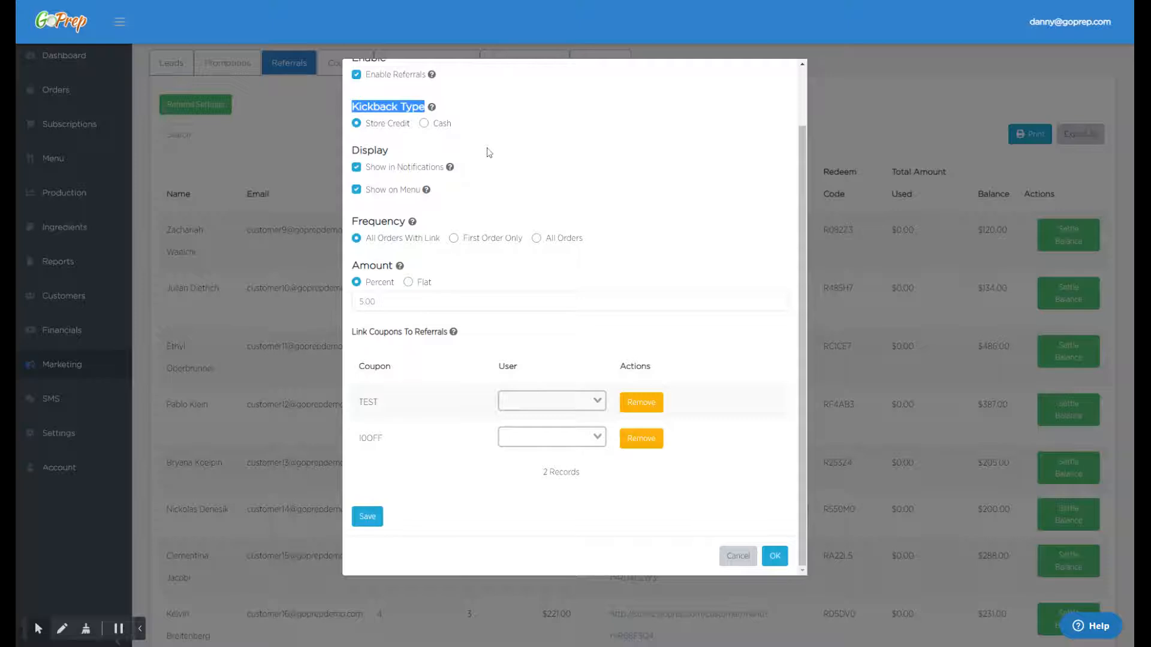
click(387, 134)
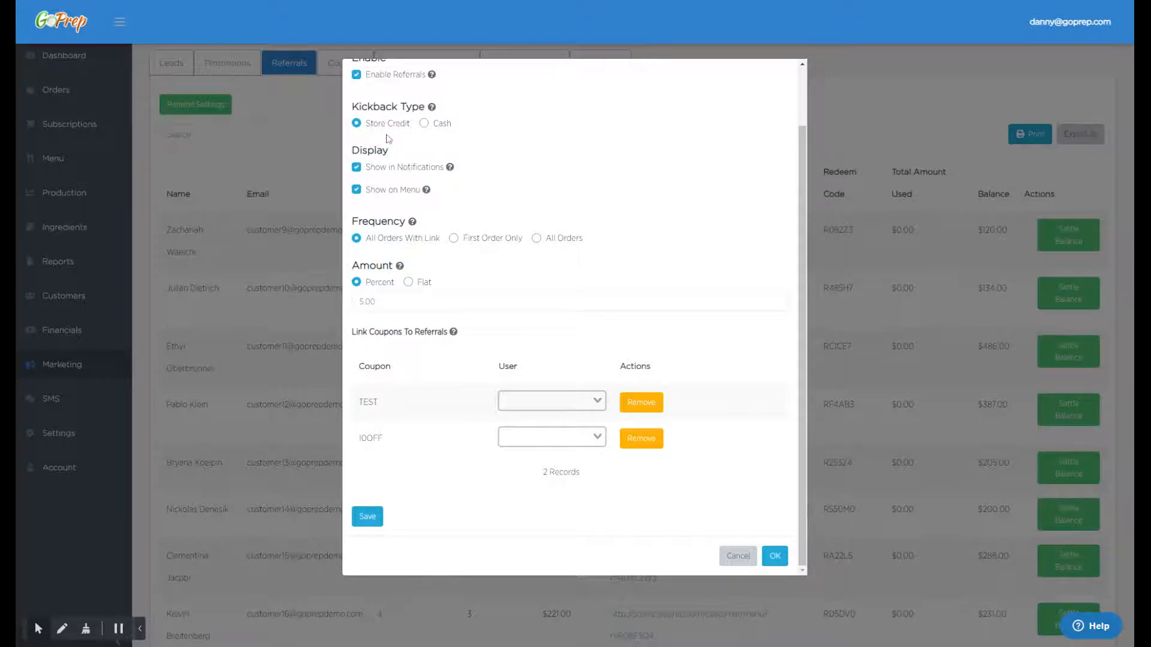
click(423, 123)
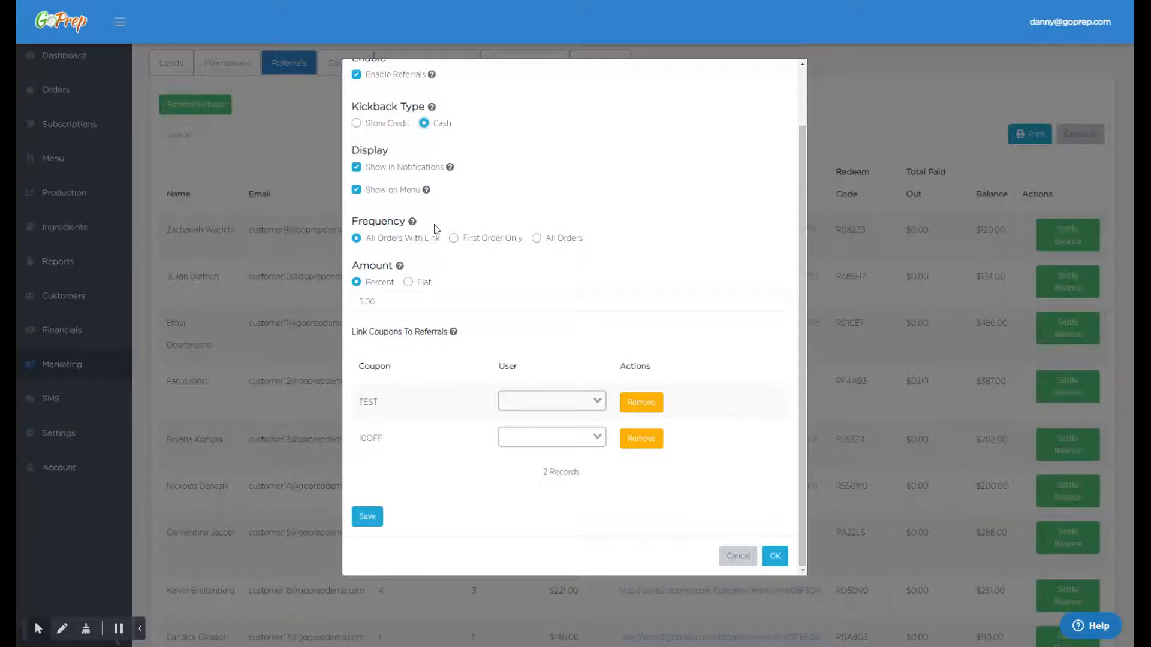
click(356, 124)
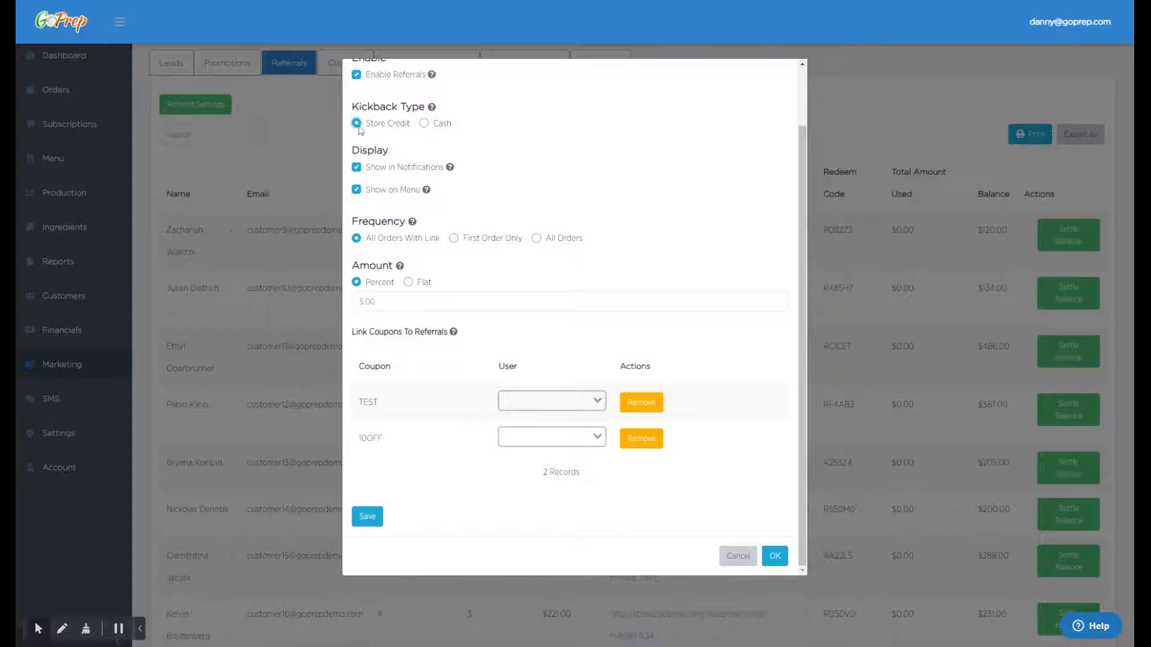
click(424, 123)
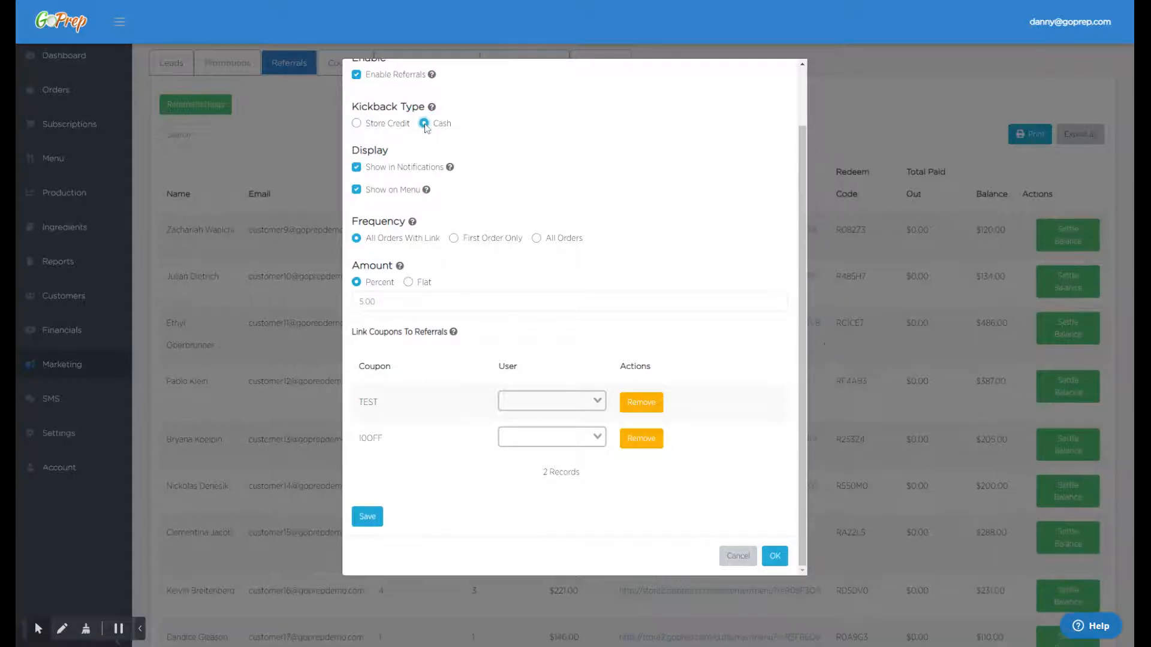
click(775, 556)
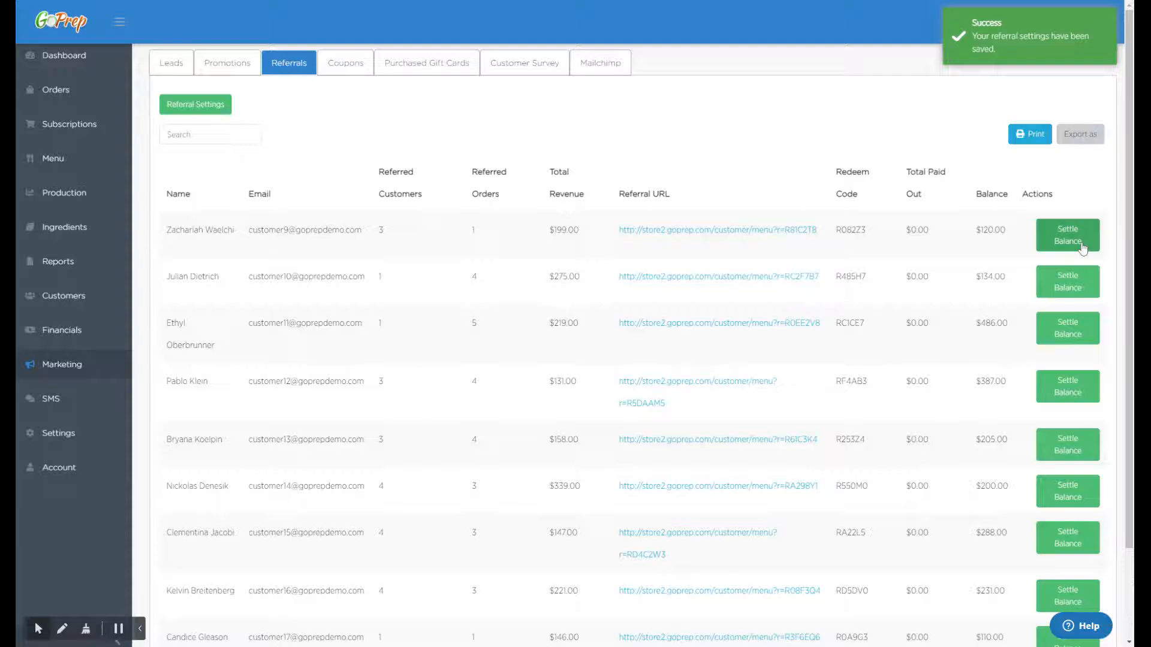
Set the referral kickback type to Store Credit and save the referral settings
drag(1011, 230, 976, 229)
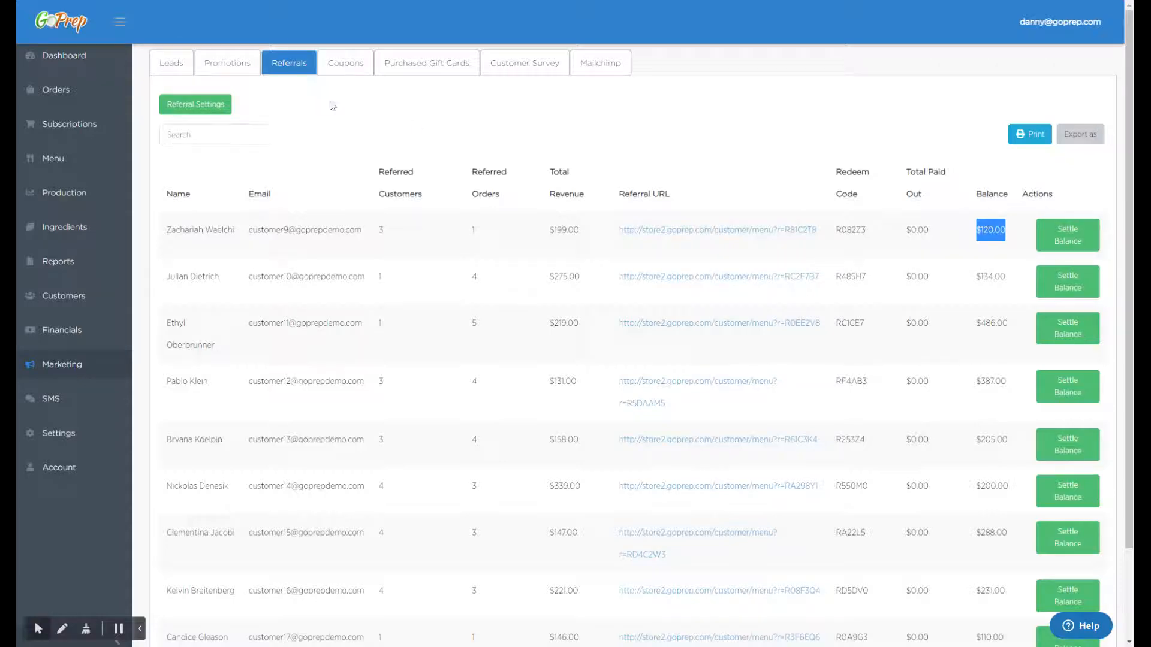
click(204, 105)
click(378, 190)
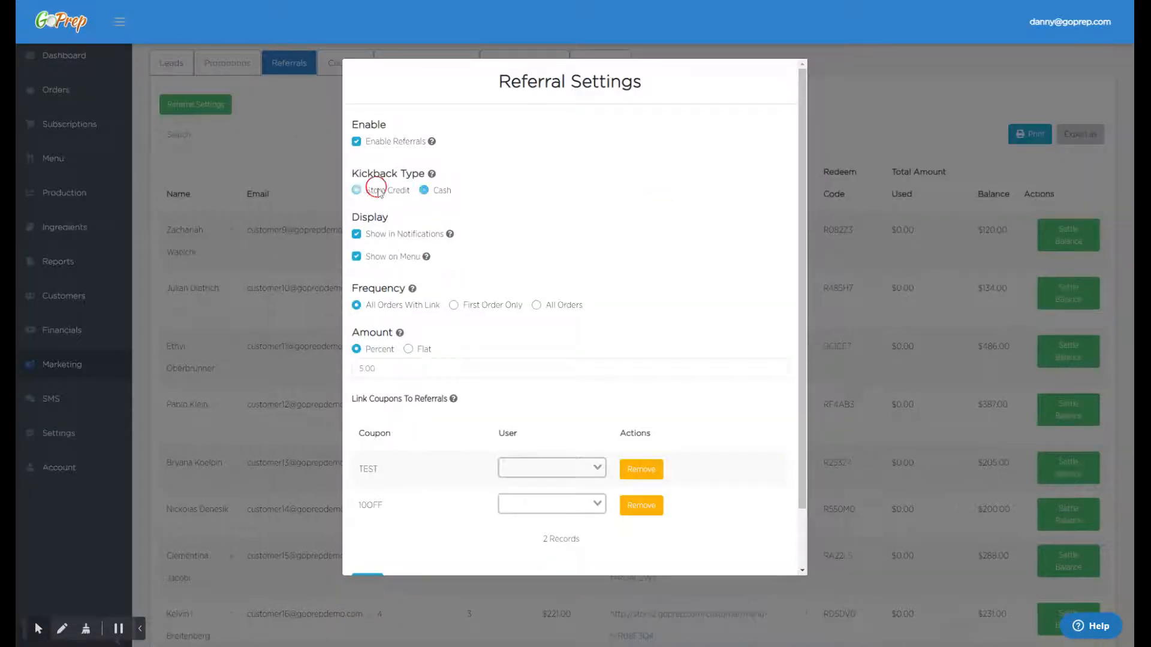
scroll(725, 497, down, 2)
click(778, 557)
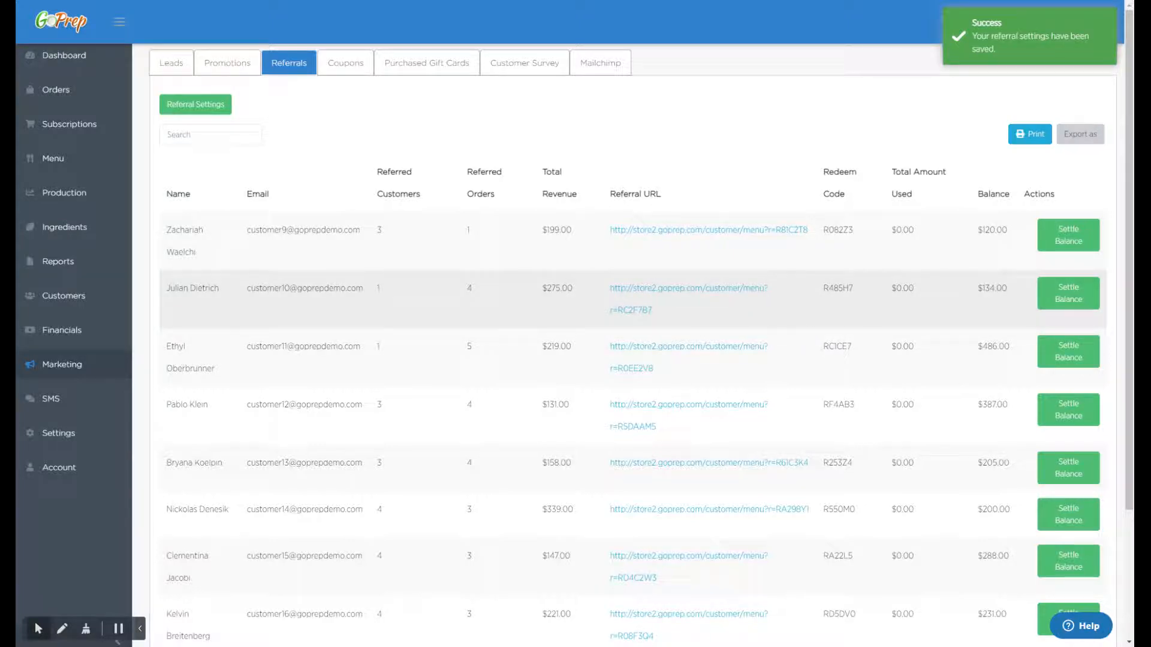
Examine the redeem code and balance of the first customer in the referrals table
drag(866, 230, 824, 230)
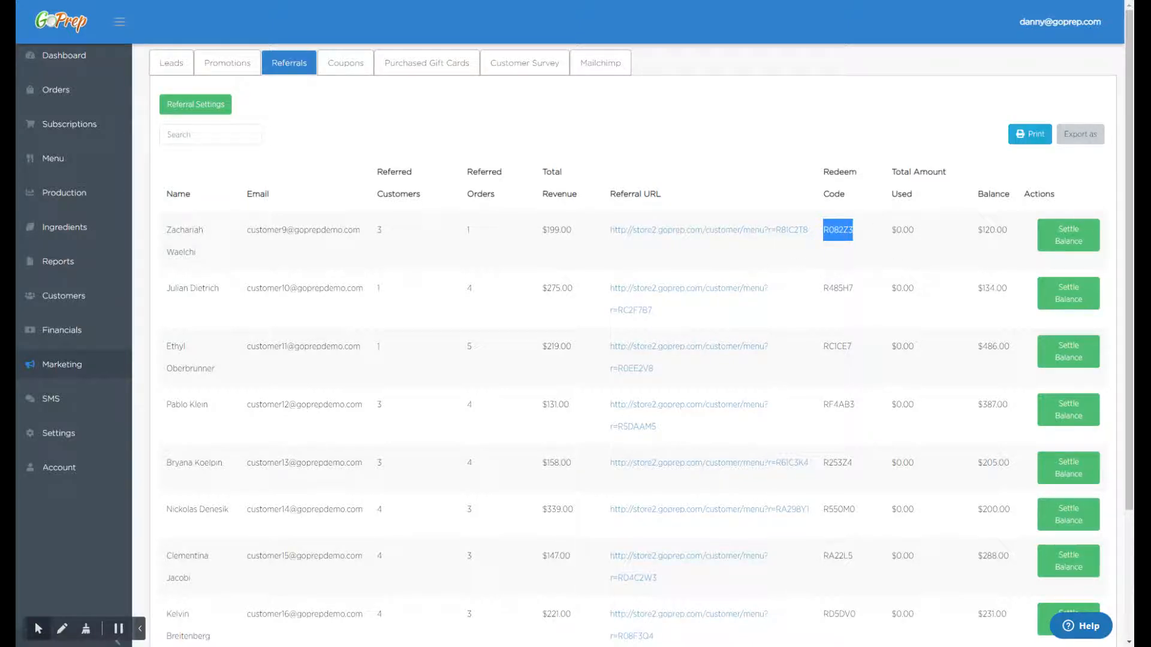
drag(979, 232, 1009, 235)
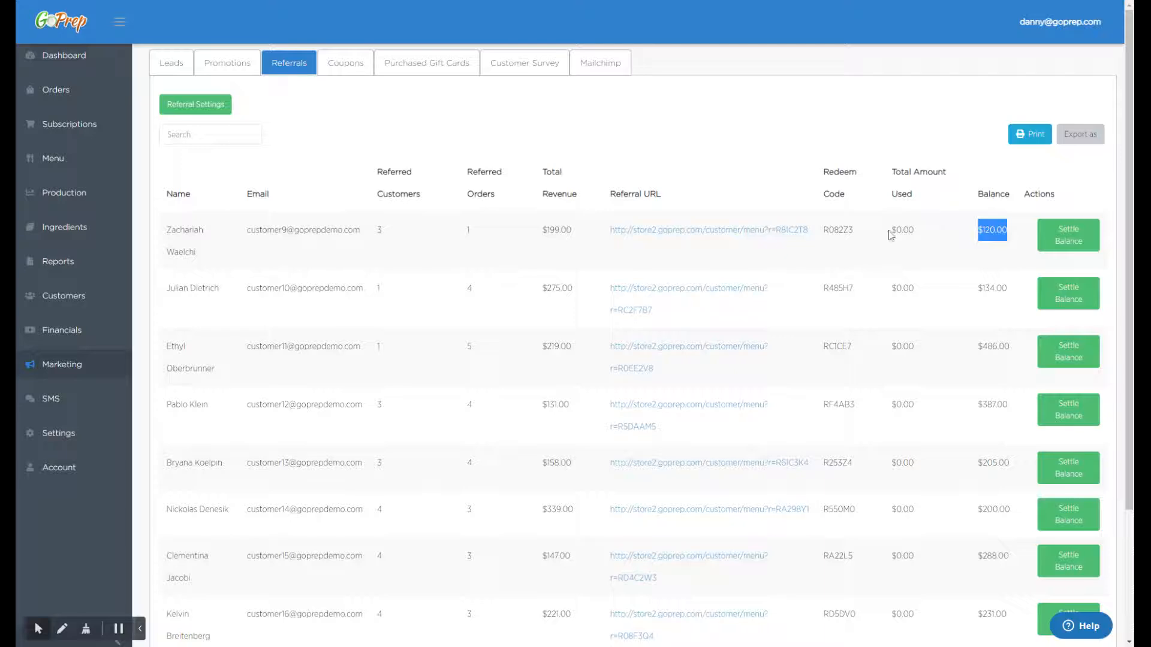
drag(875, 232, 818, 231)
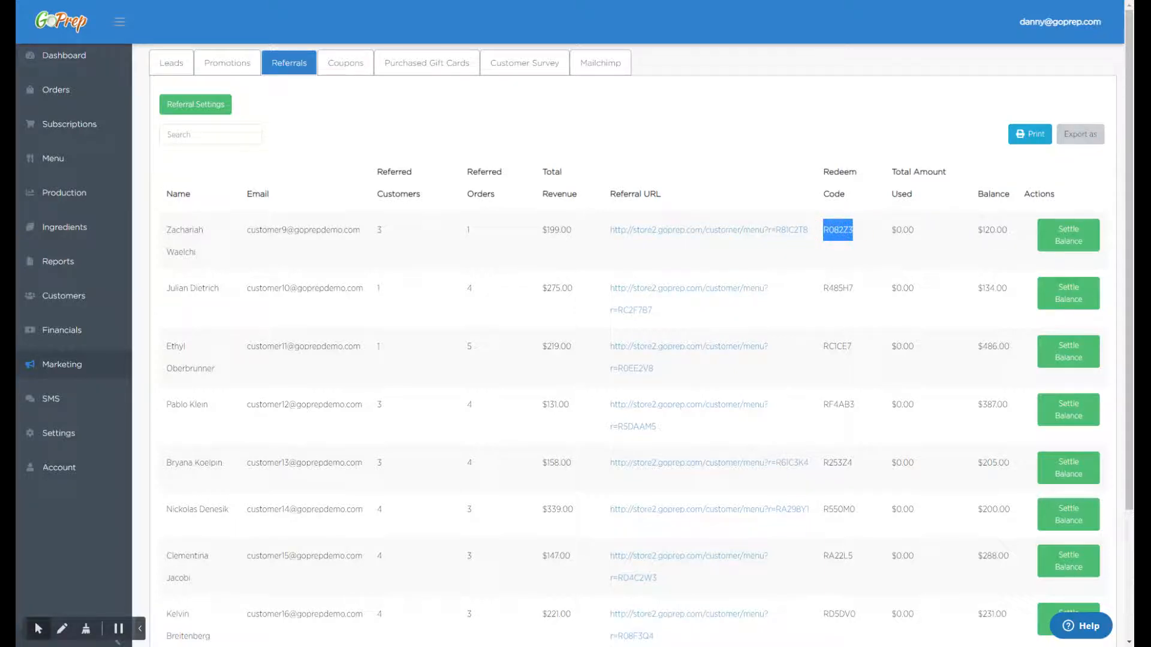
double_click(995, 230)
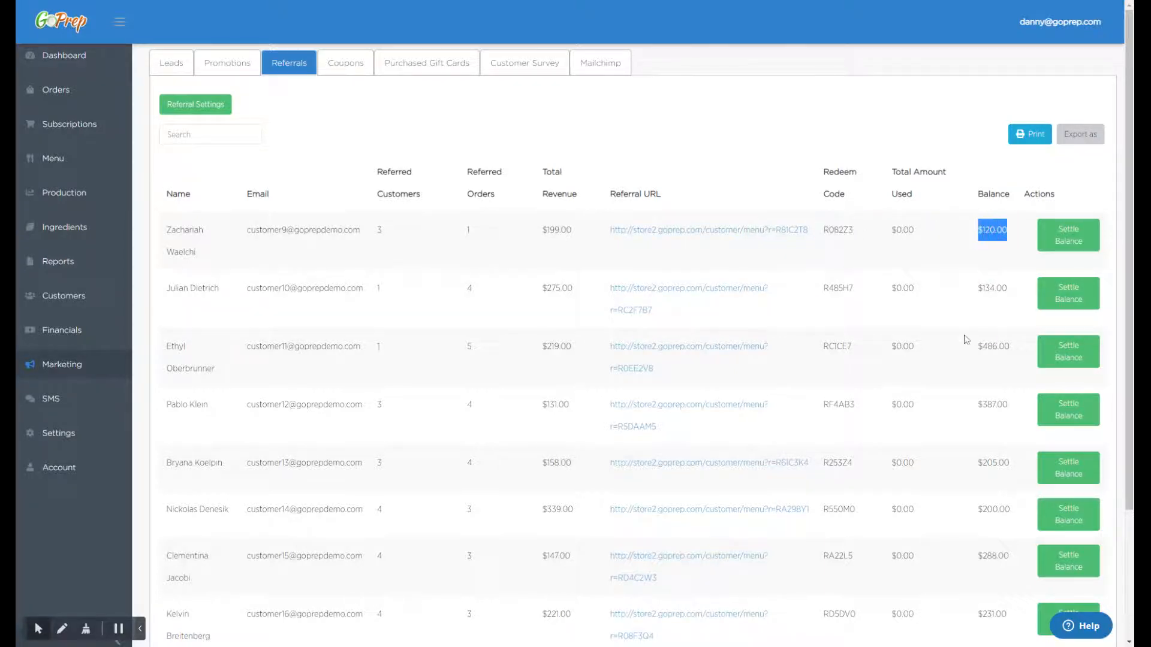
click(371, 113)
Examine the Show in Notifications and Show on Menu display options in the referral settings
click(203, 103)
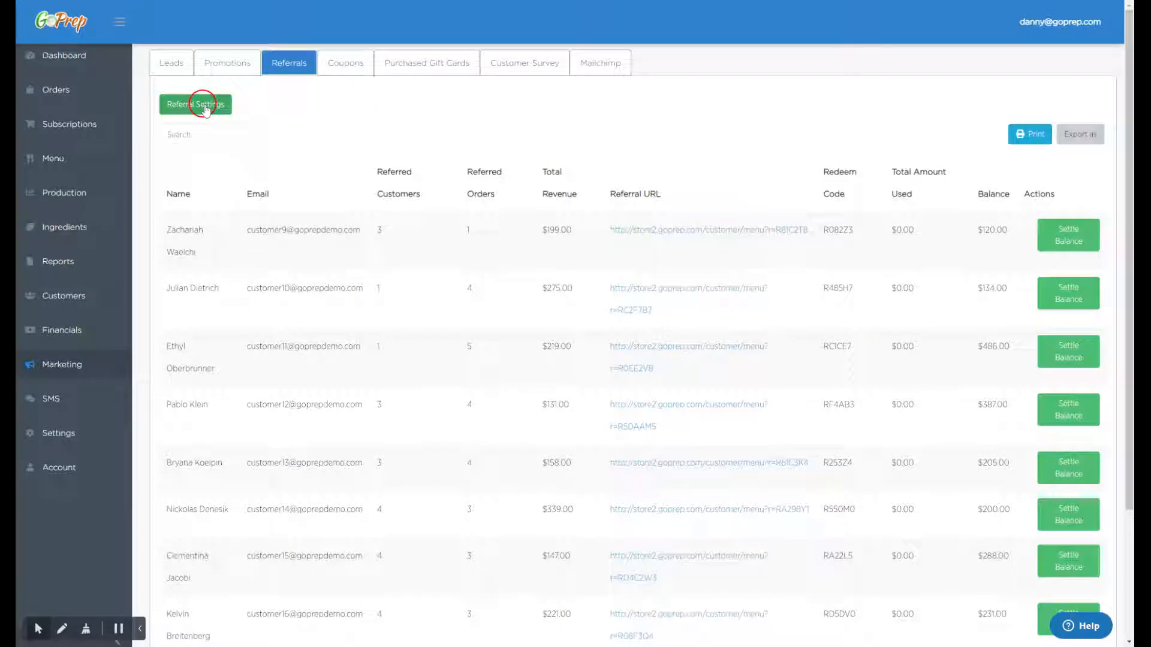
scroll(510, 238, down, 1)
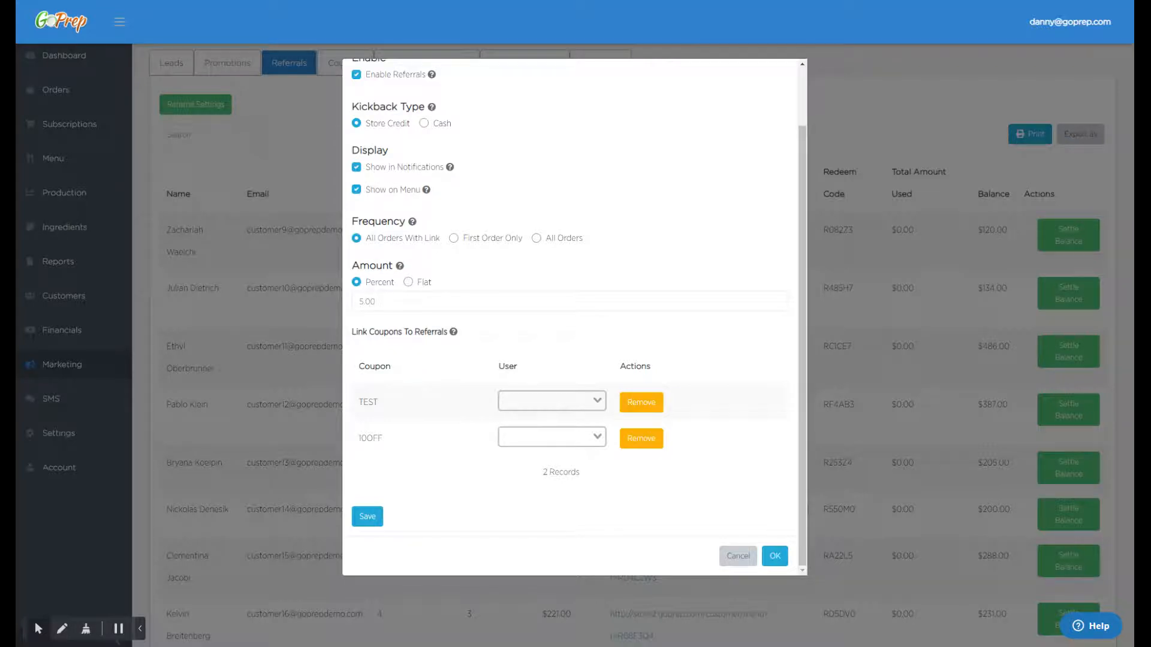
drag(364, 171, 444, 166)
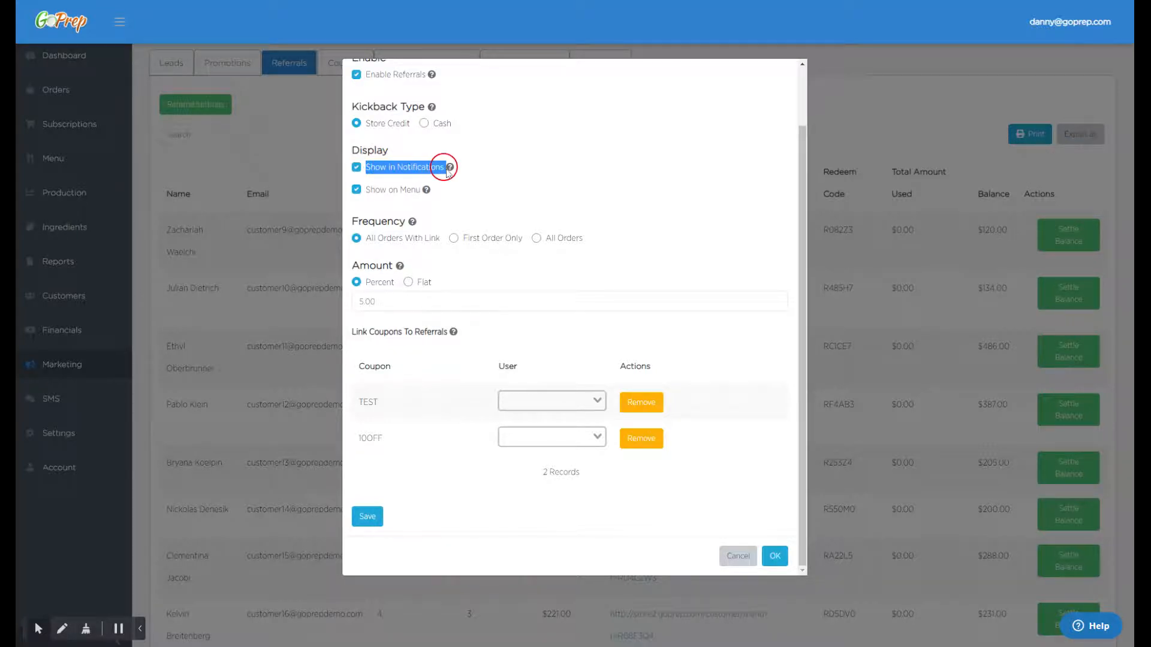
drag(366, 189, 413, 188)
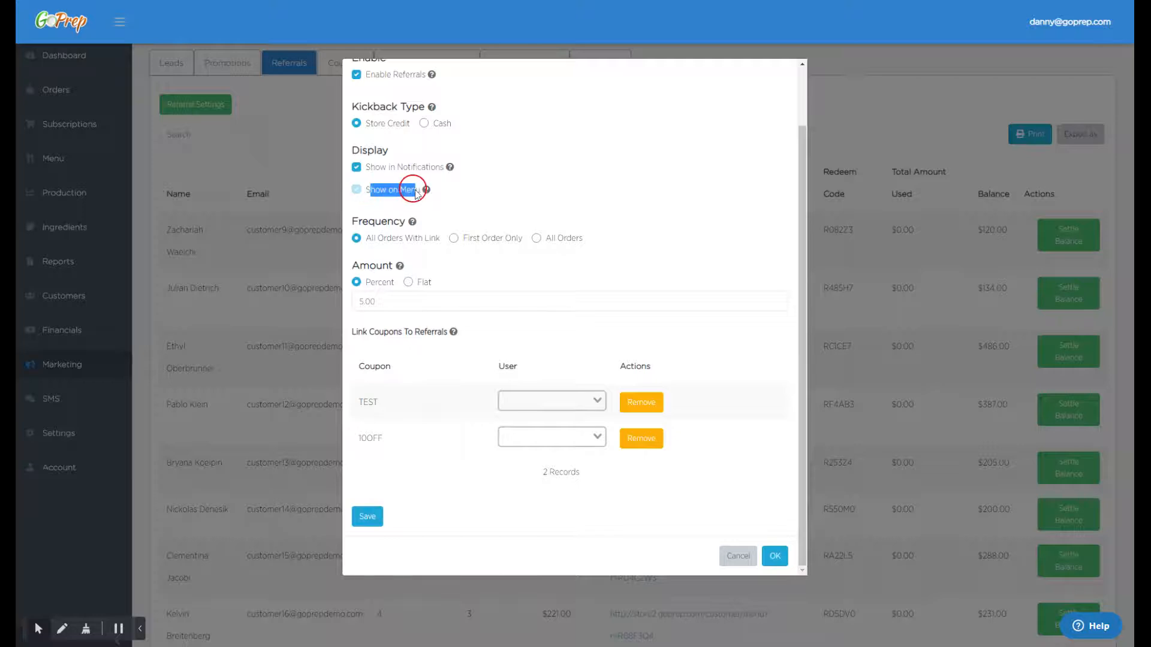
click(461, 182)
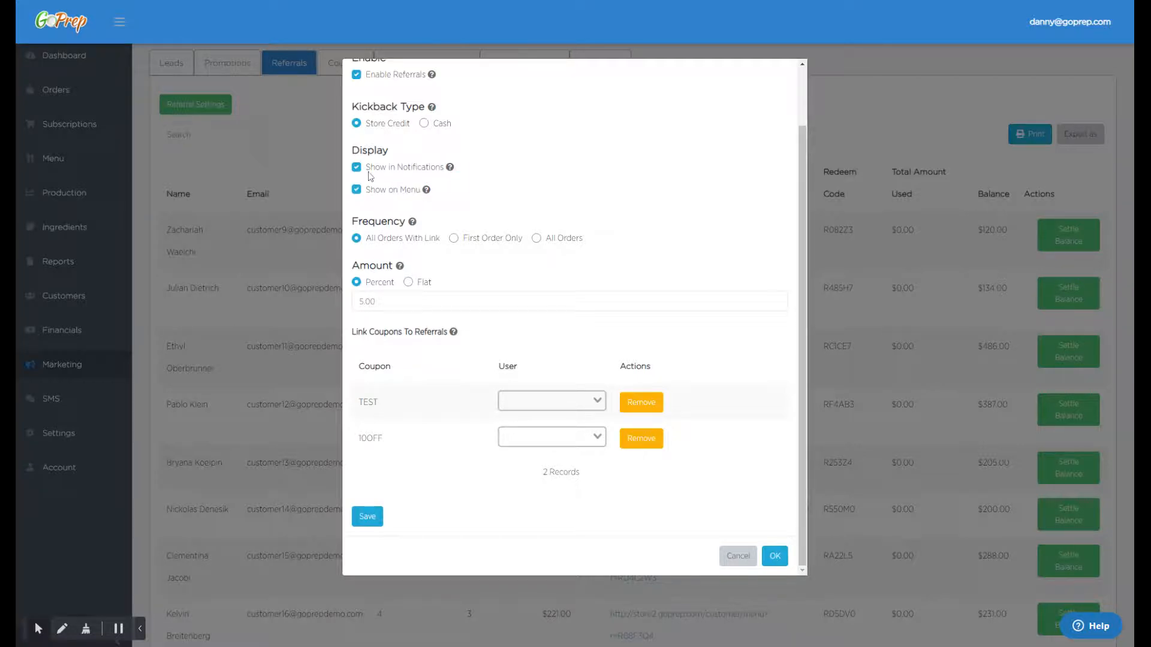
drag(370, 173, 450, 174)
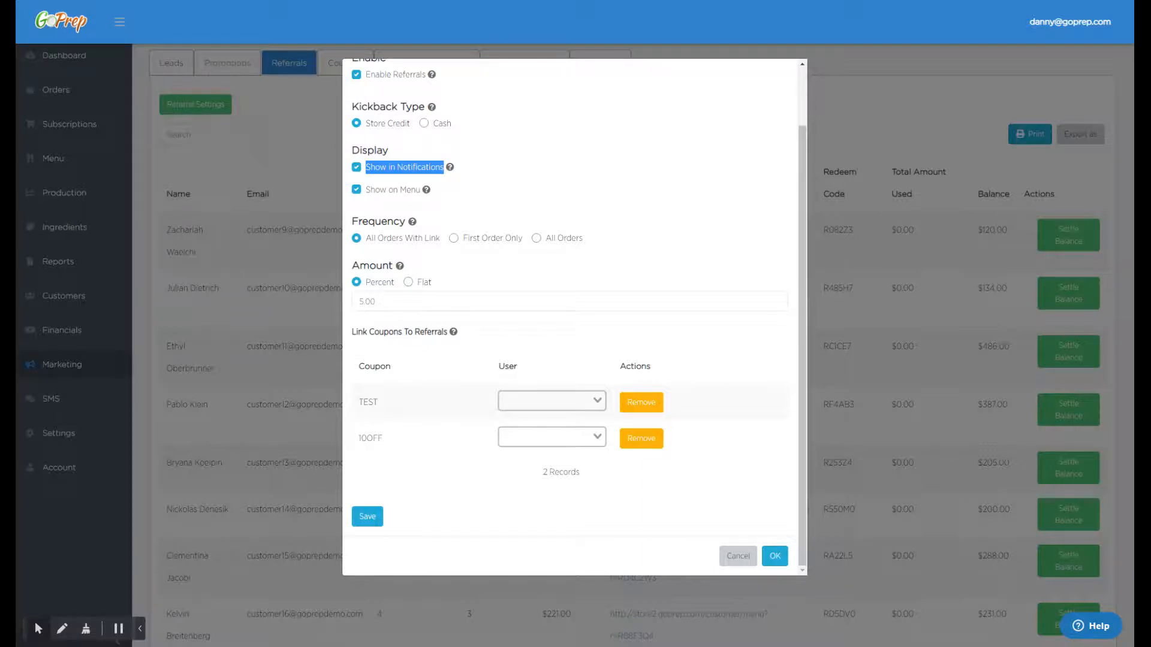
drag(364, 192, 422, 199)
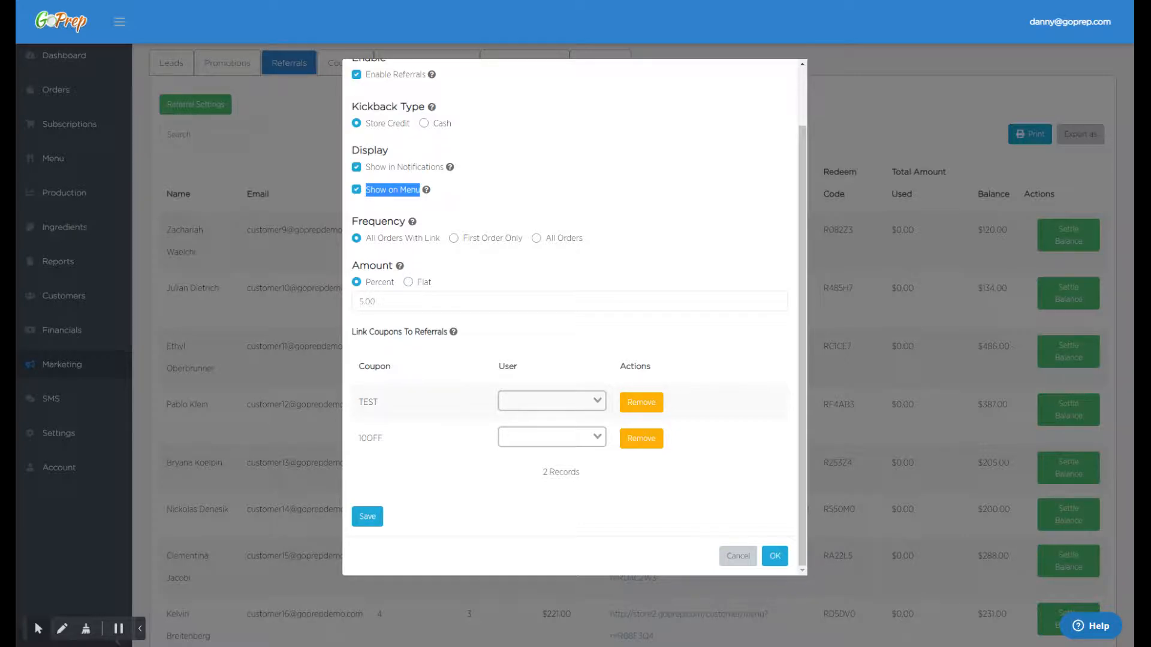
click(449, 193)
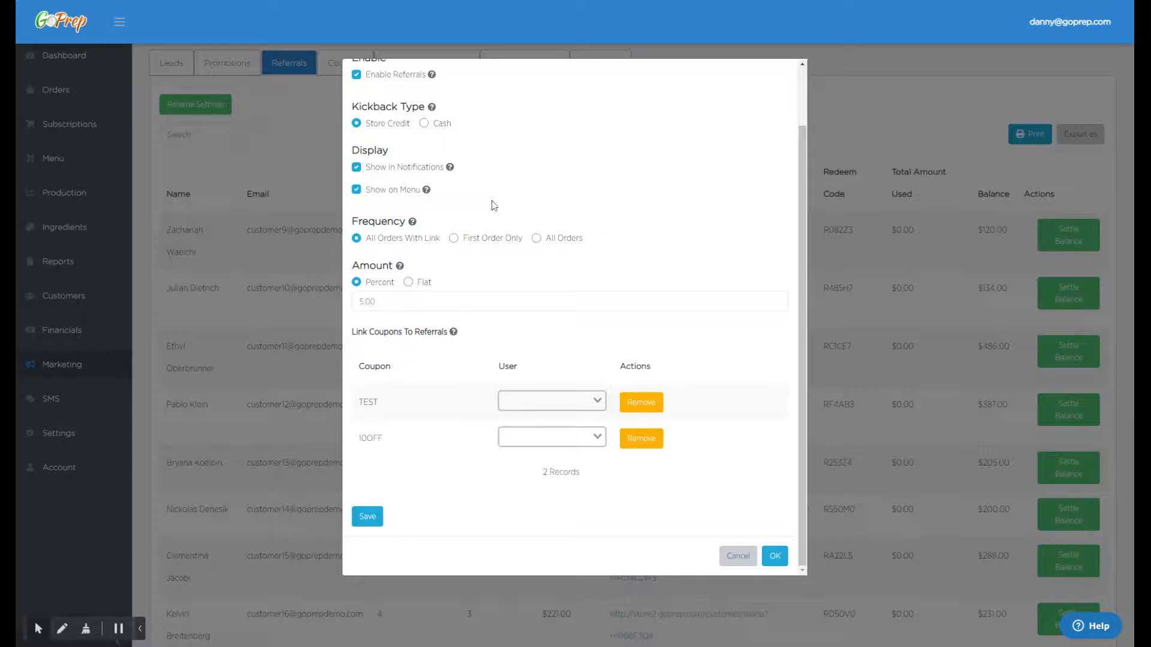
Examine the referral frequency options All Orders With Link, First Order Only and All Orders, checking the referral URLs in the table in between
drag(352, 222, 411, 225)
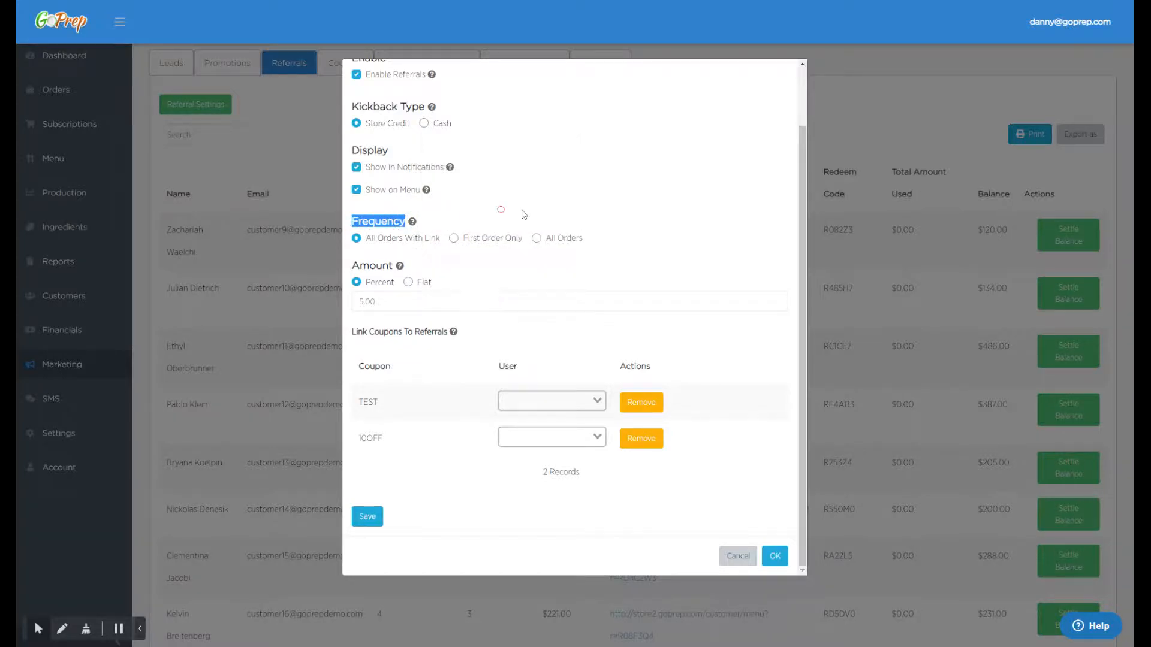
click(555, 203)
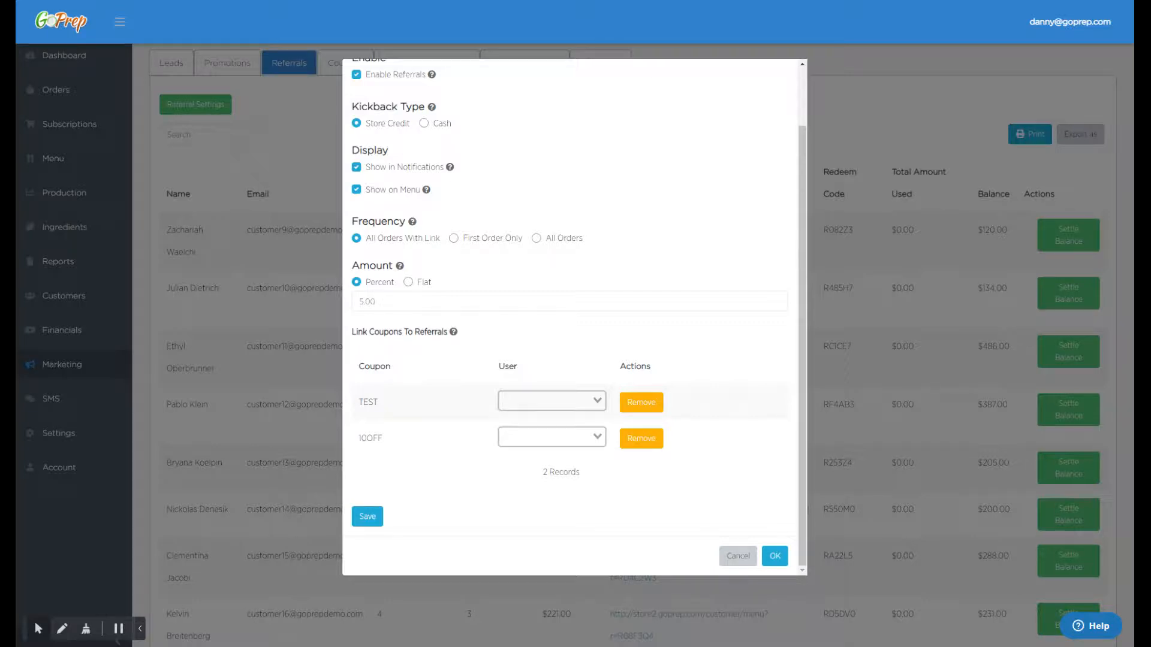
click(741, 555)
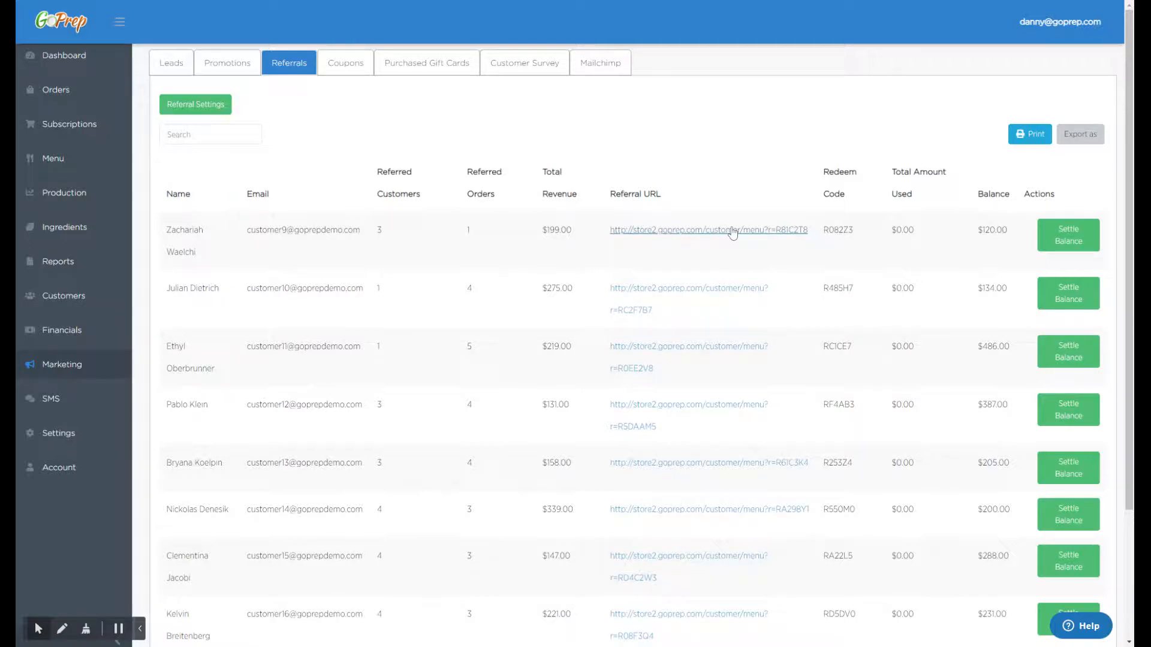
click(223, 109)
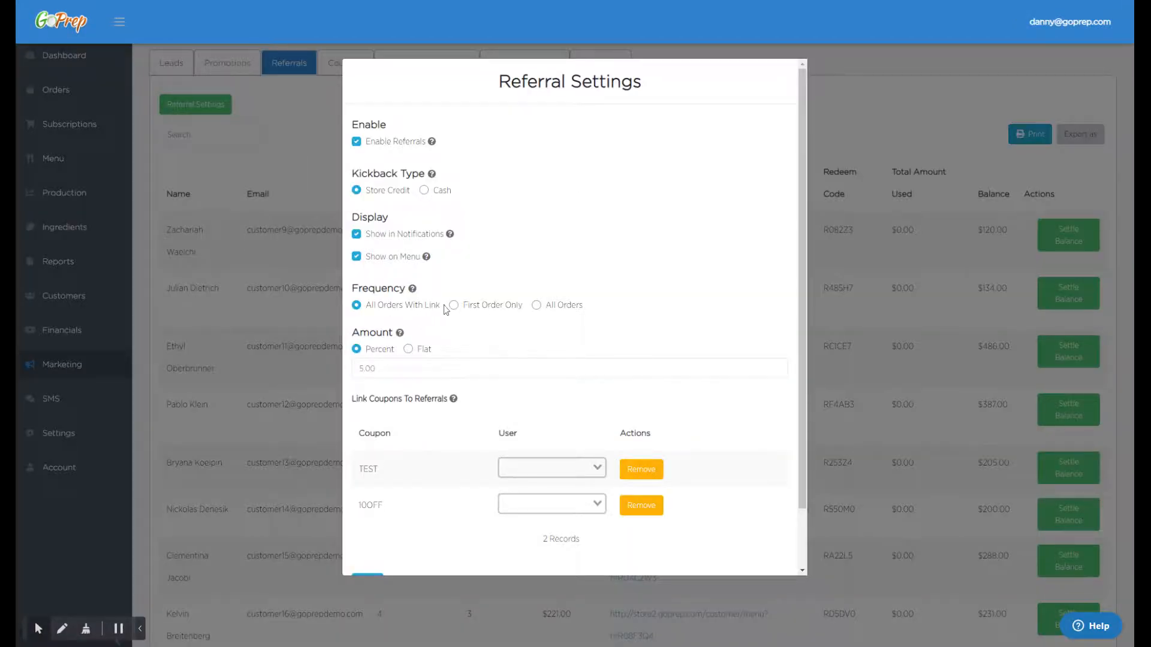
drag(442, 306, 372, 306)
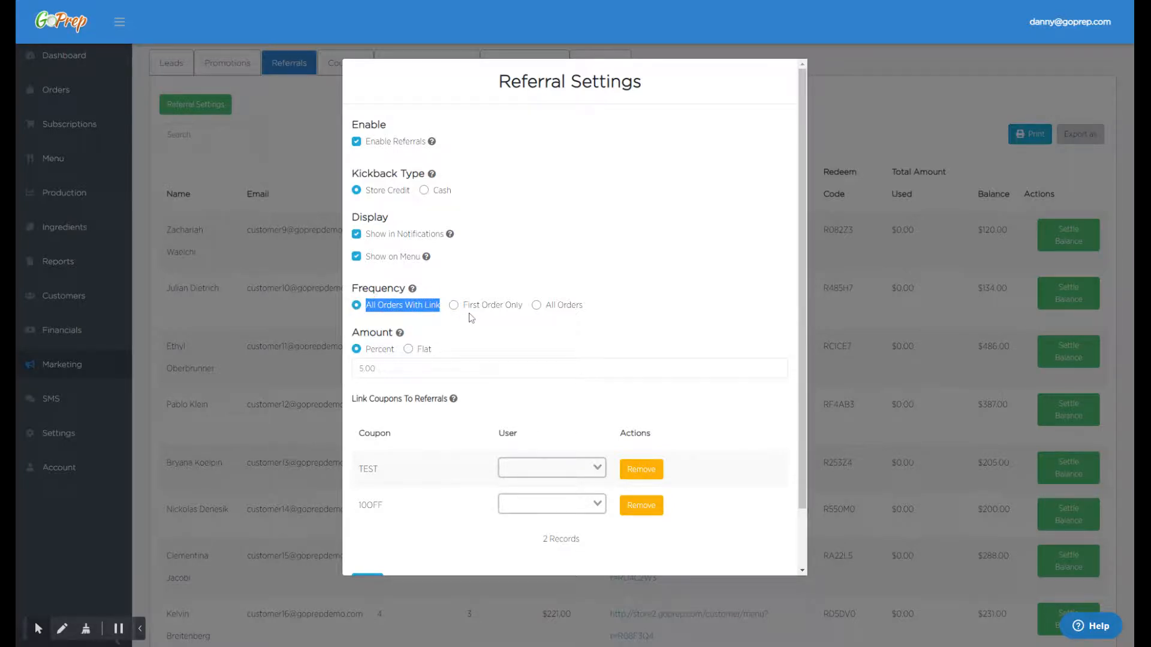
drag(523, 305, 467, 315)
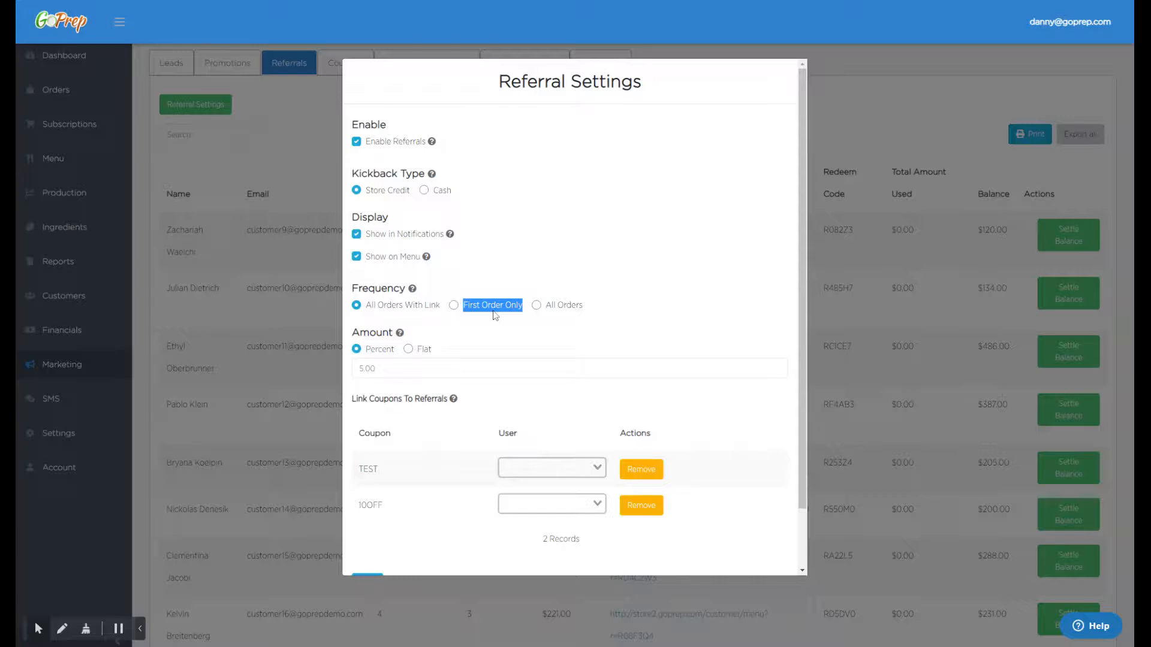
drag(588, 305, 548, 310)
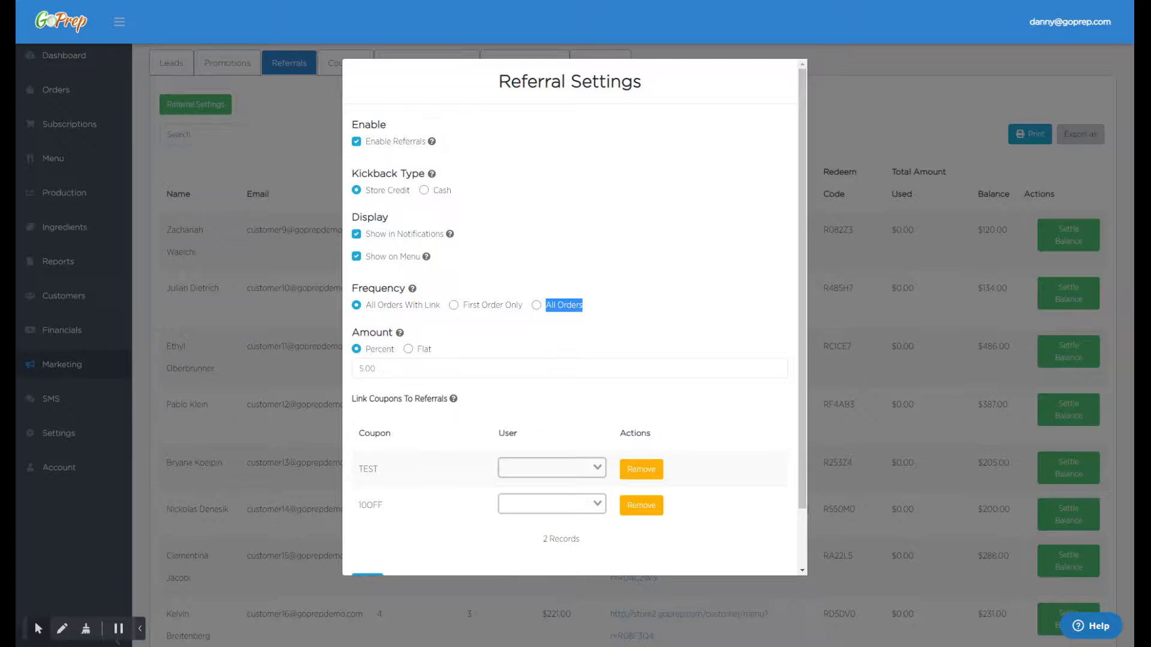
drag(442, 307, 384, 306)
drag(526, 307, 462, 307)
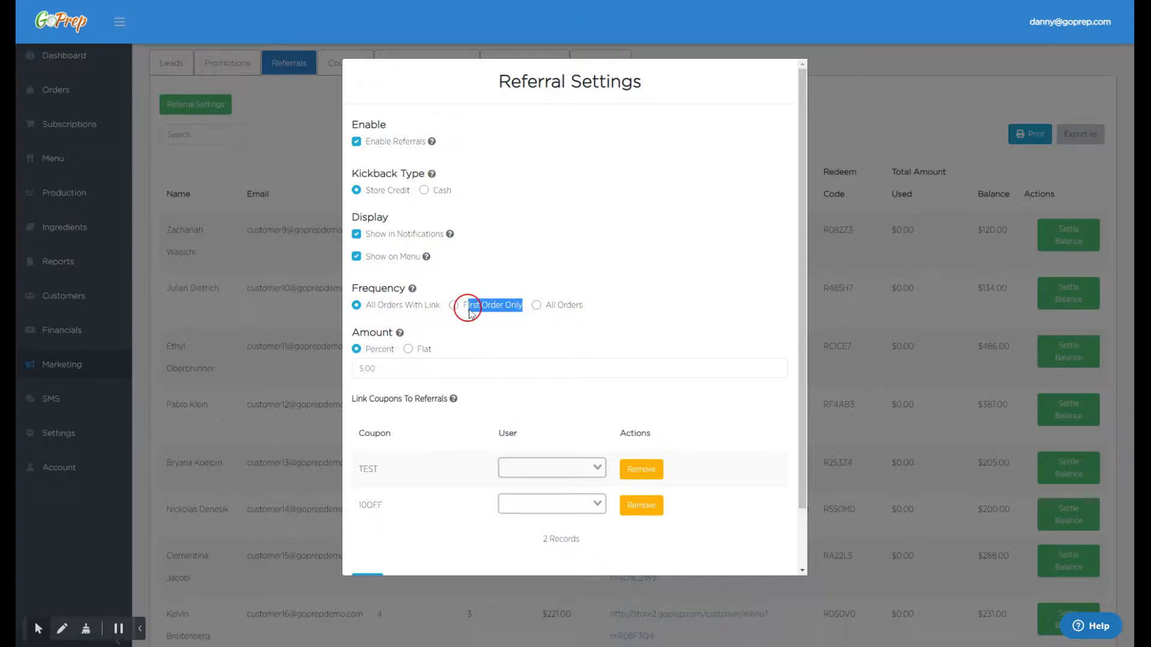
click(600, 306)
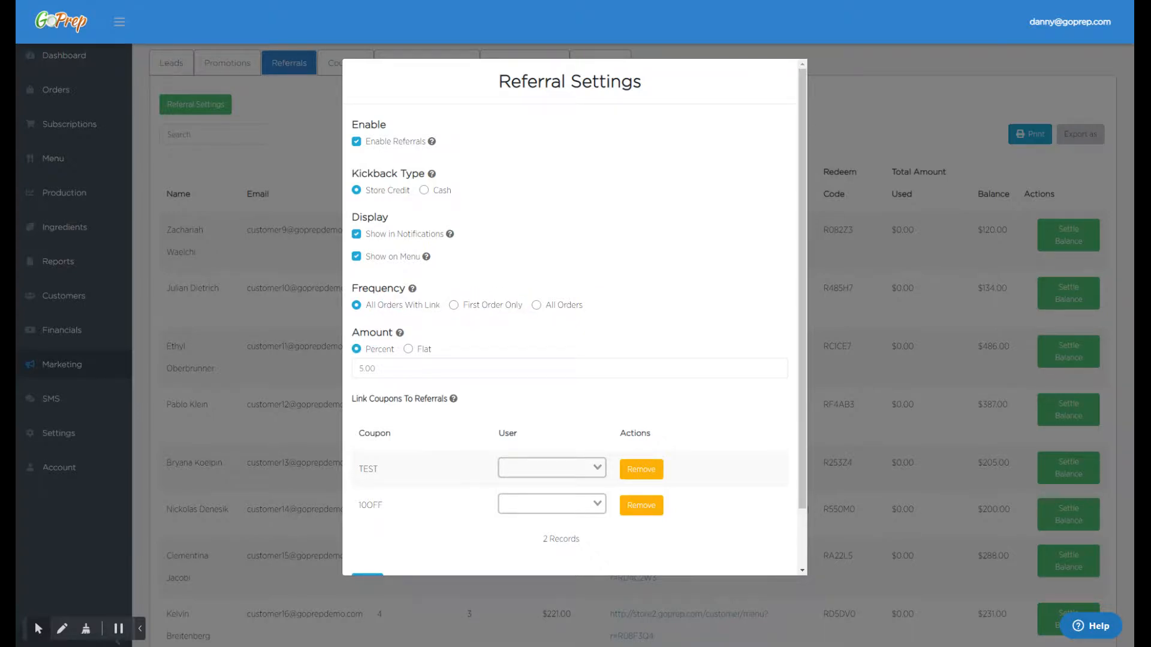
Examine the Percent and Flat options for the referral amount, ending on Percent, and close the referral settings without saving
scroll(359, 288, down, 2)
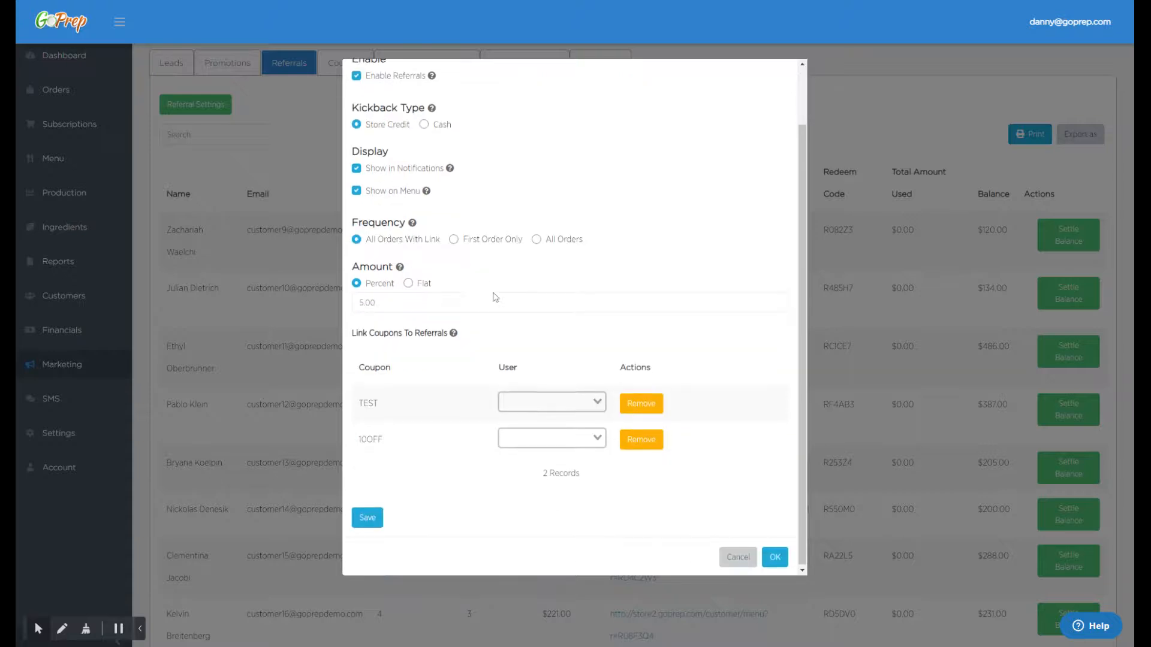
drag(353, 270, 393, 259)
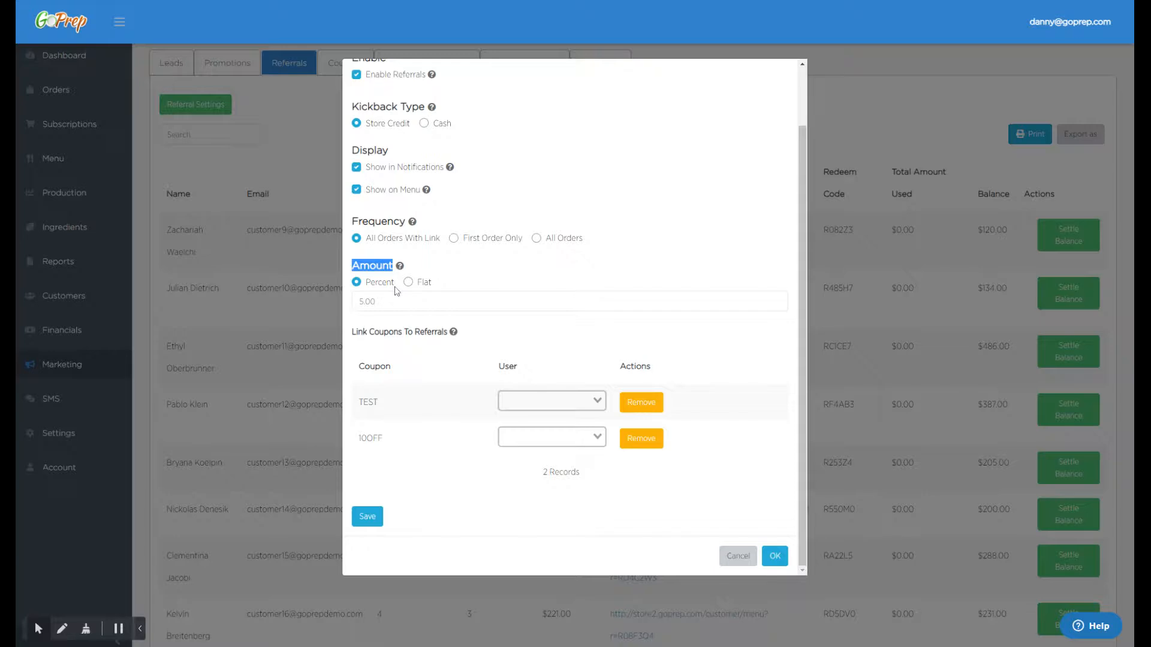
click(386, 302)
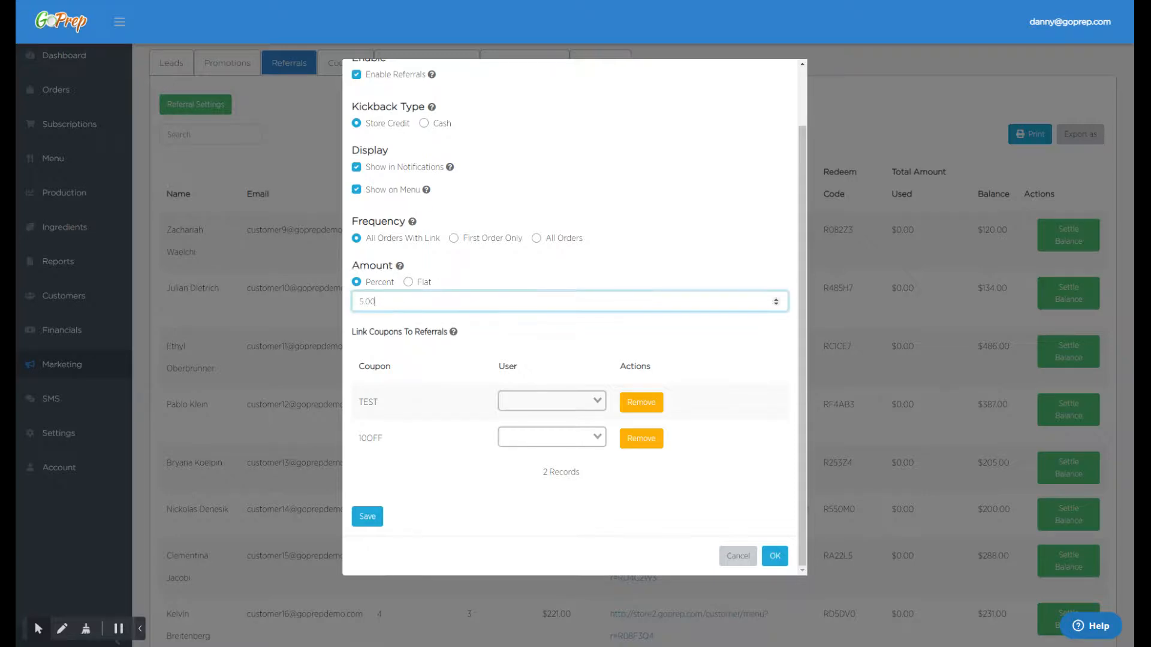
click(409, 283)
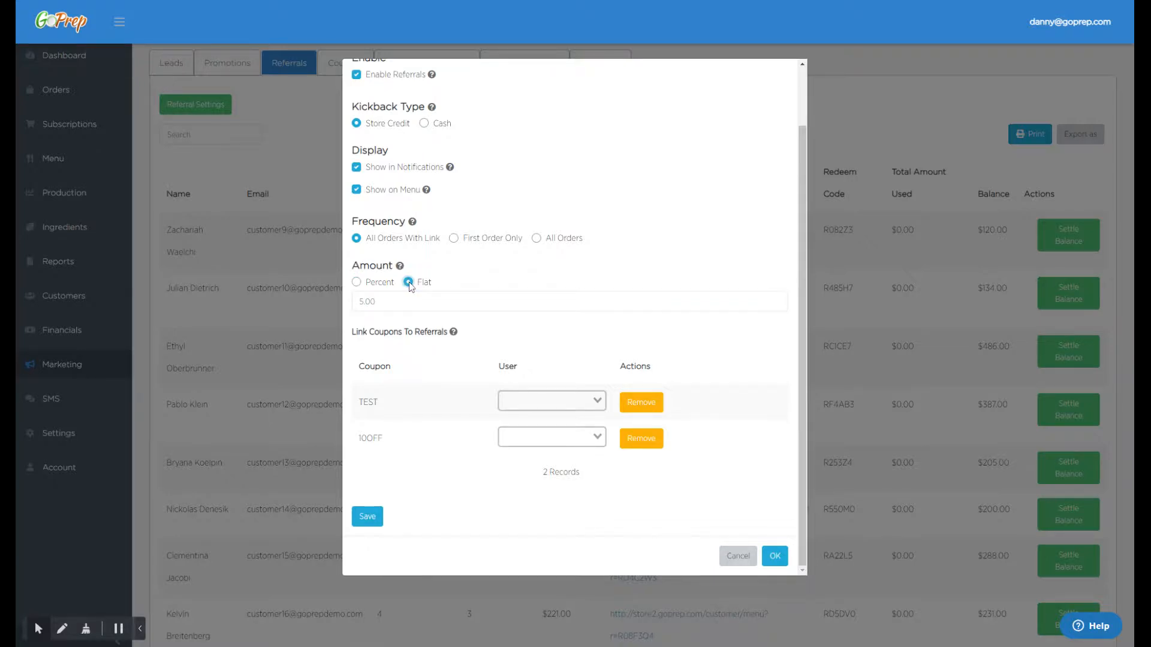
click(356, 283)
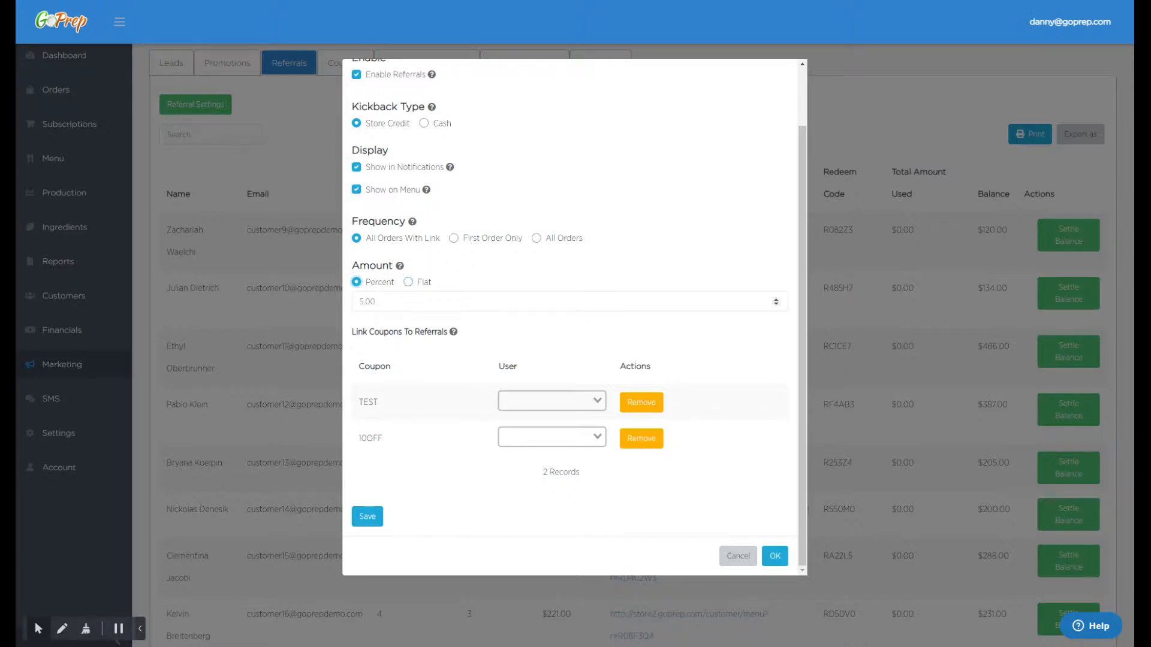
click(735, 557)
Add a coupon with a first name as its code, set to 10 percent off with free delivery
click(334, 68)
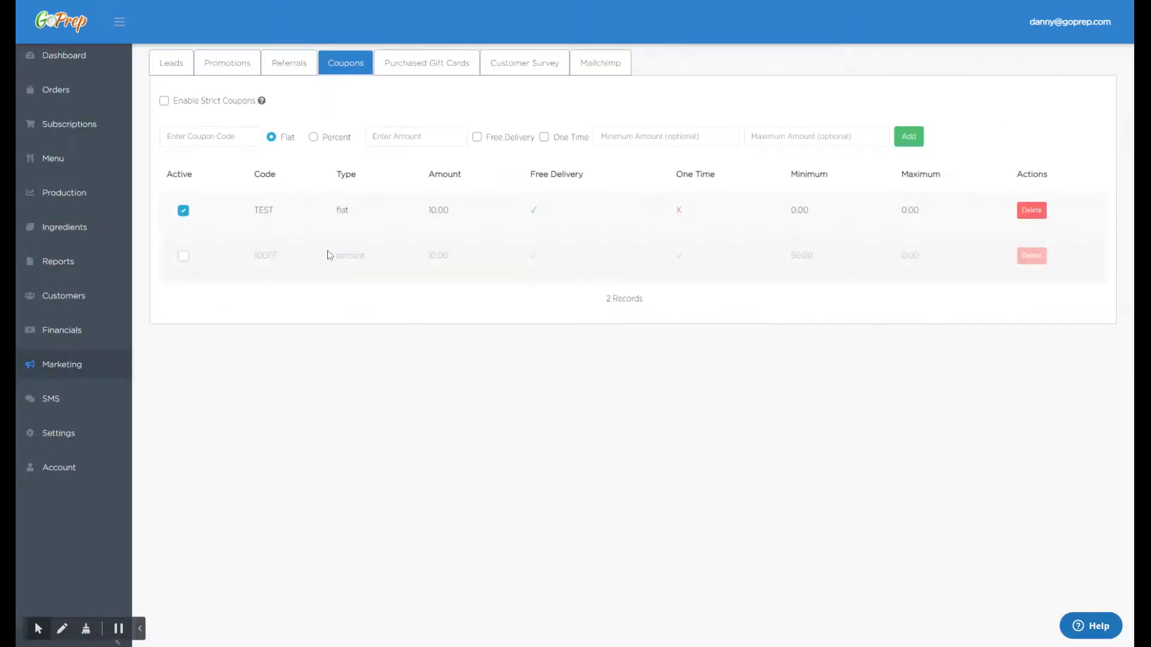
click(209, 136)
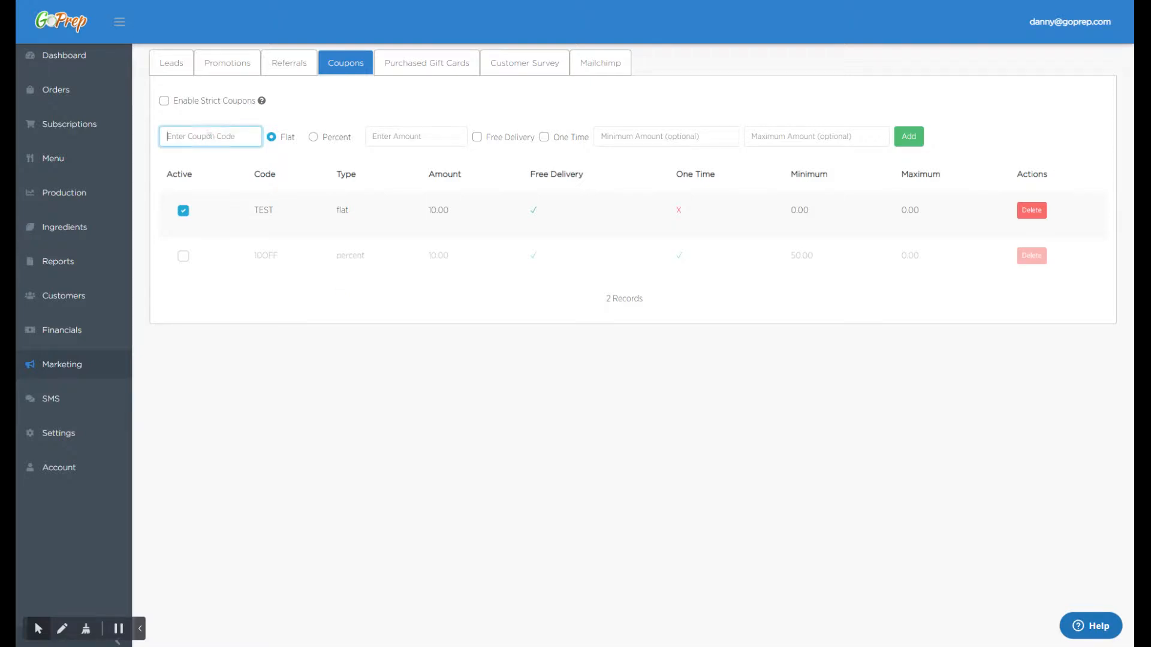
text(DANNY)
click(396, 136)
click(313, 137)
click(383, 135)
text(10)
click(476, 136)
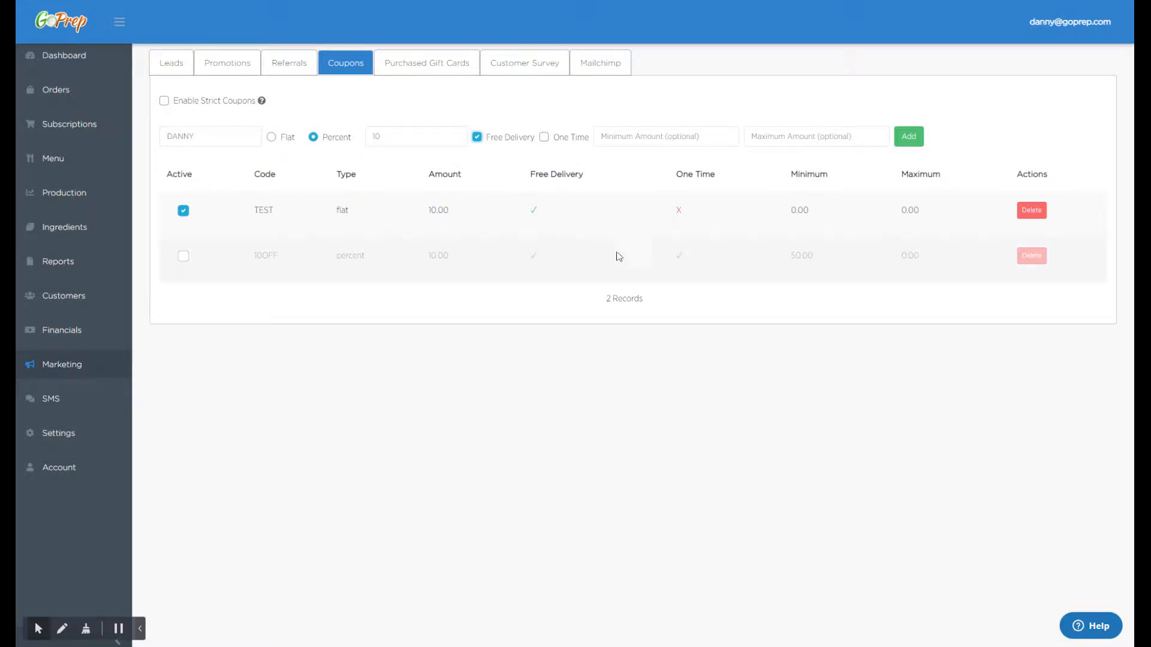
click(907, 136)
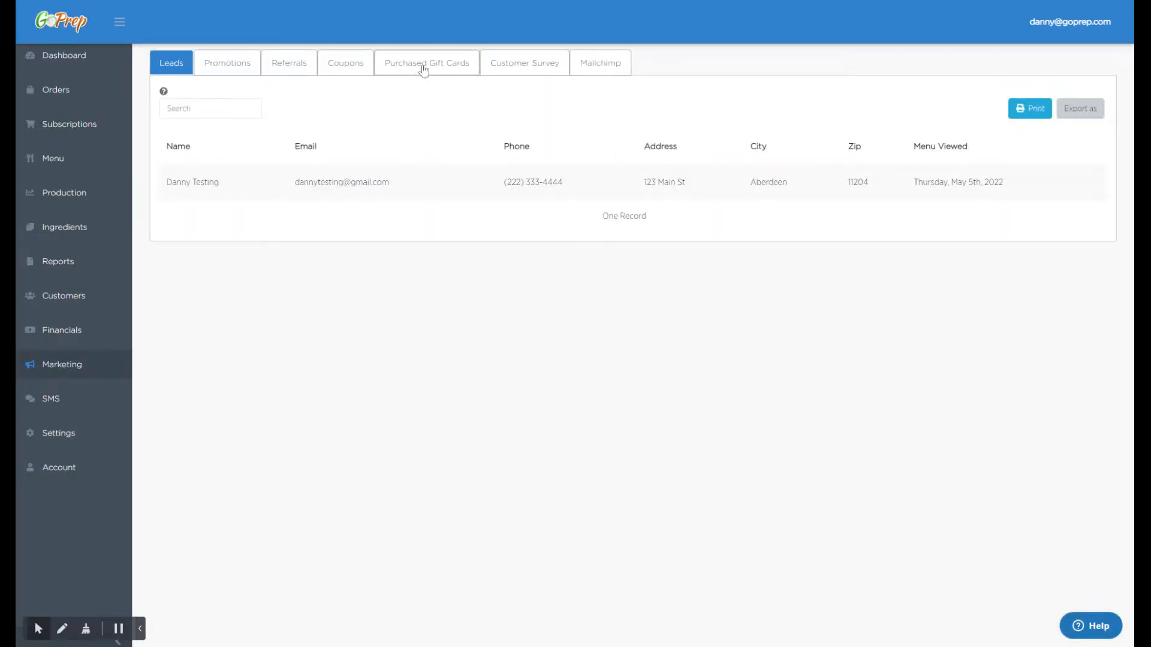
Link the new name-based coupon to the customer with the same first name in the referral settings and save
click(291, 67)
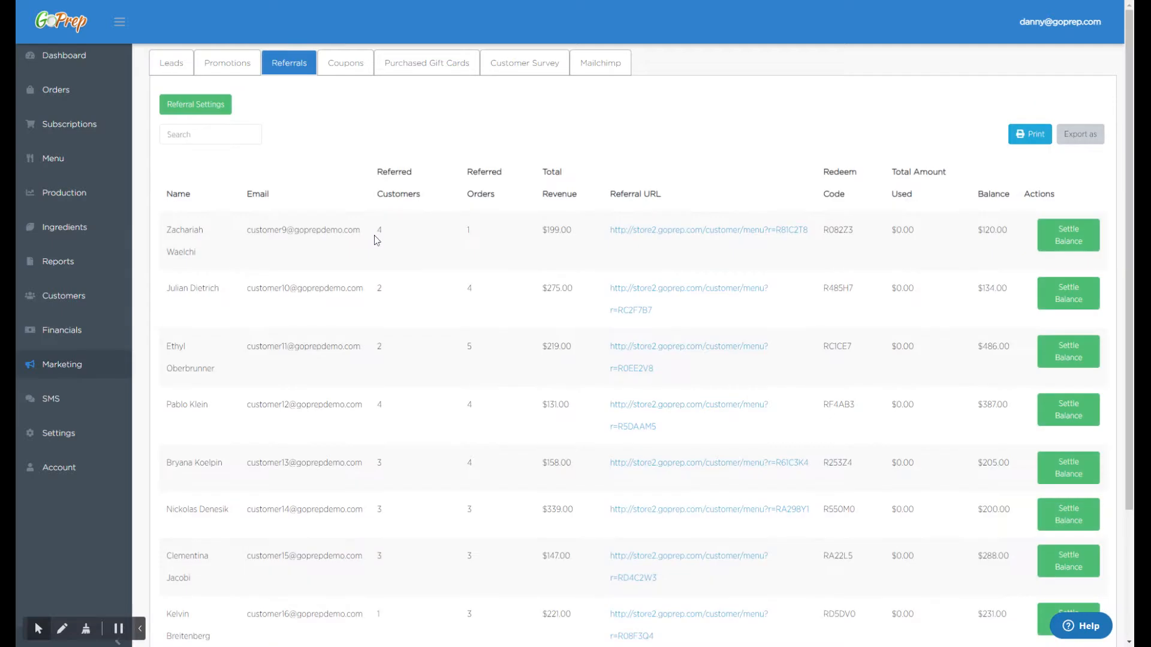
click(194, 106)
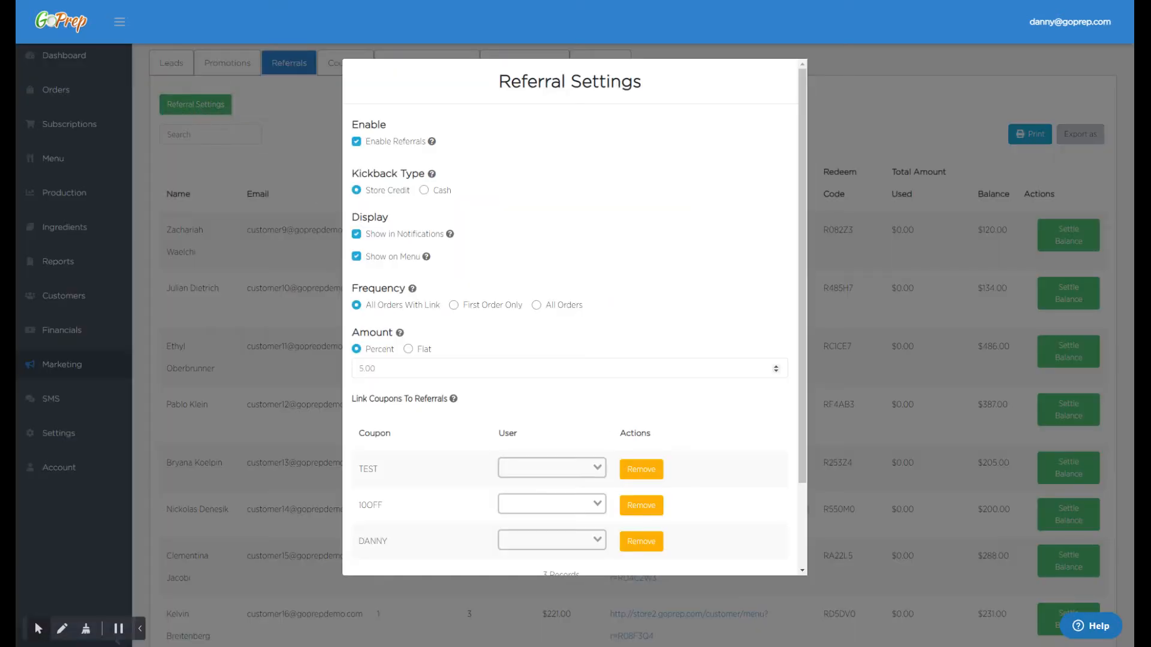
scroll(494, 365, down, 2)
drag(396, 440, 357, 438)
click(524, 498)
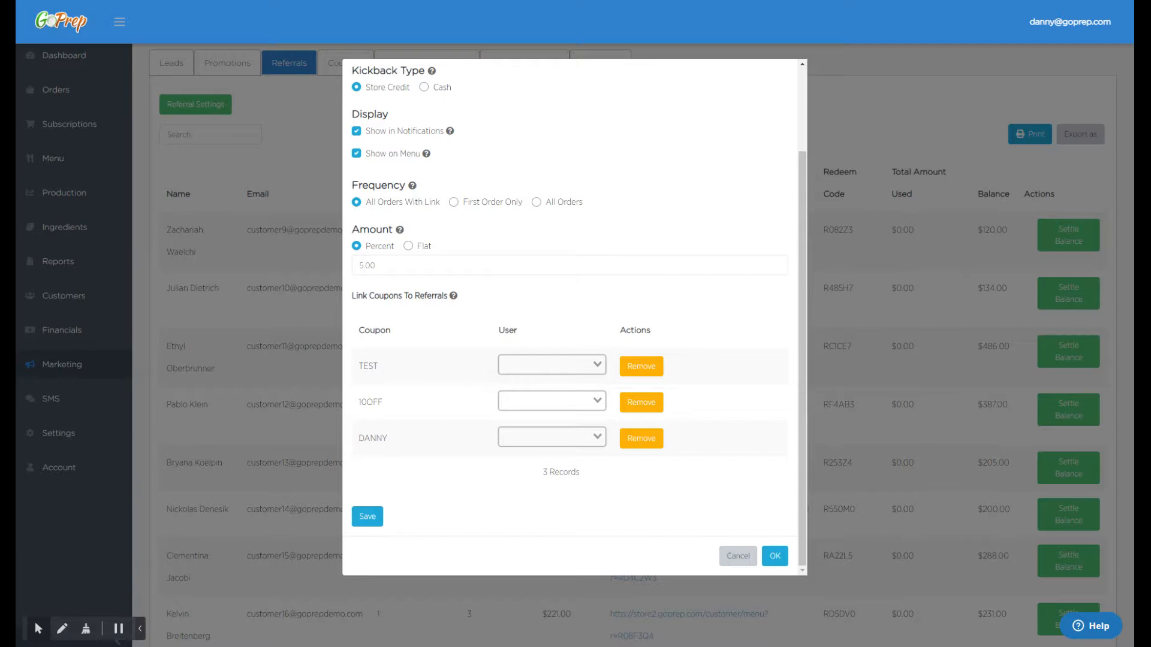
click(547, 437)
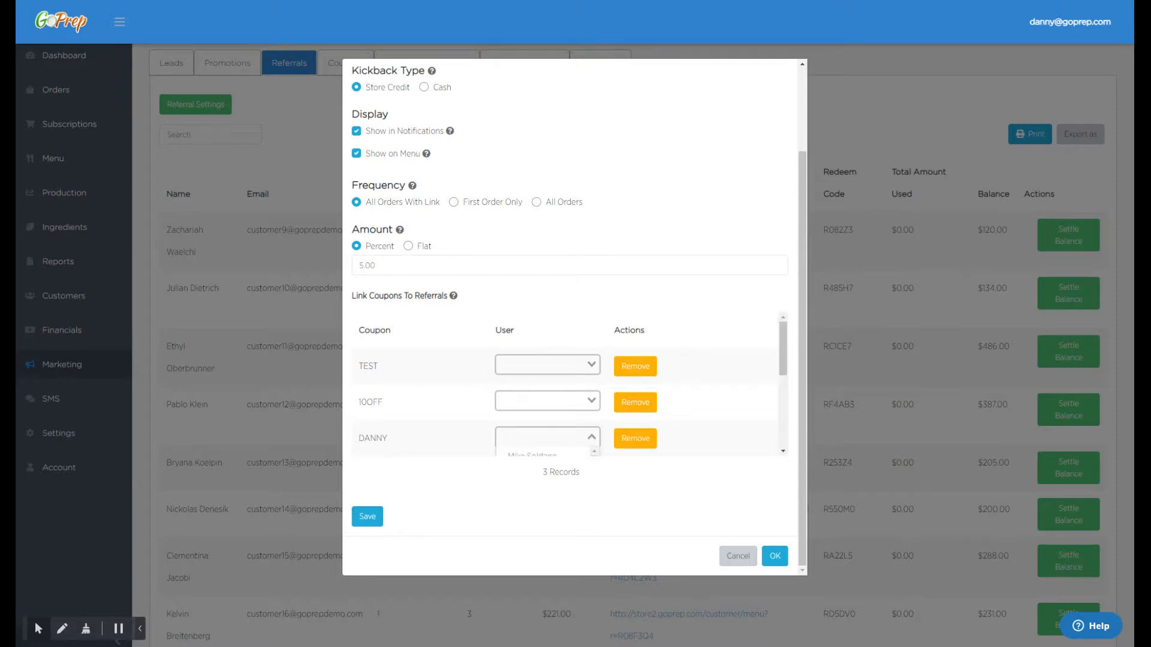
text(da)
scroll(548, 419, down, 2)
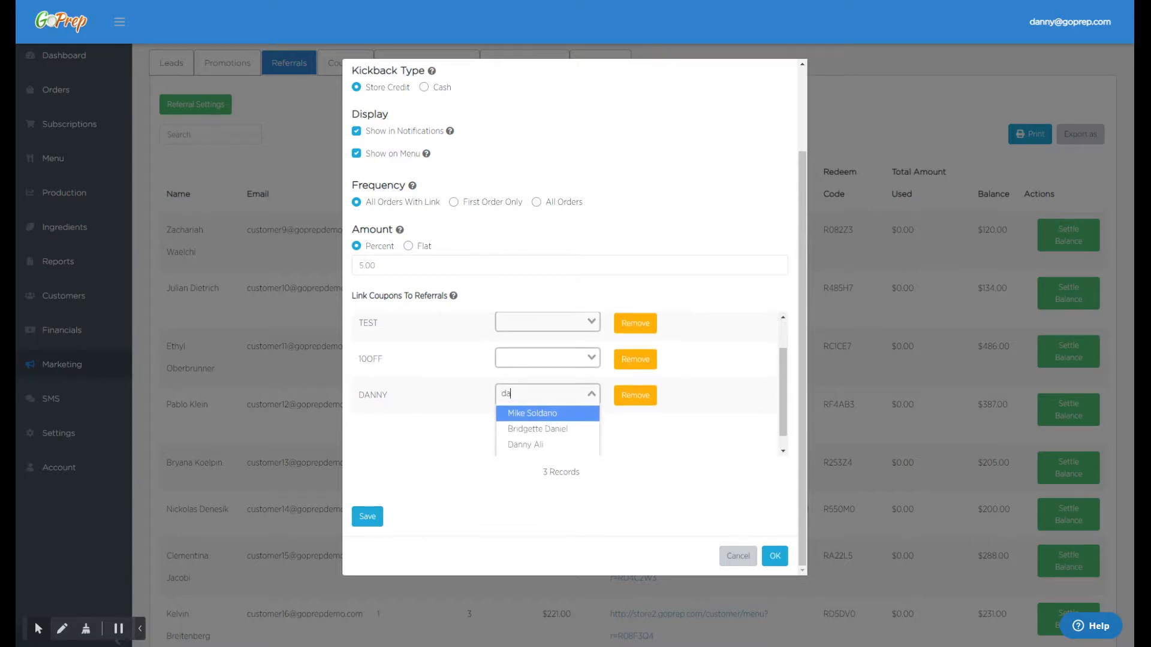
click(537, 451)
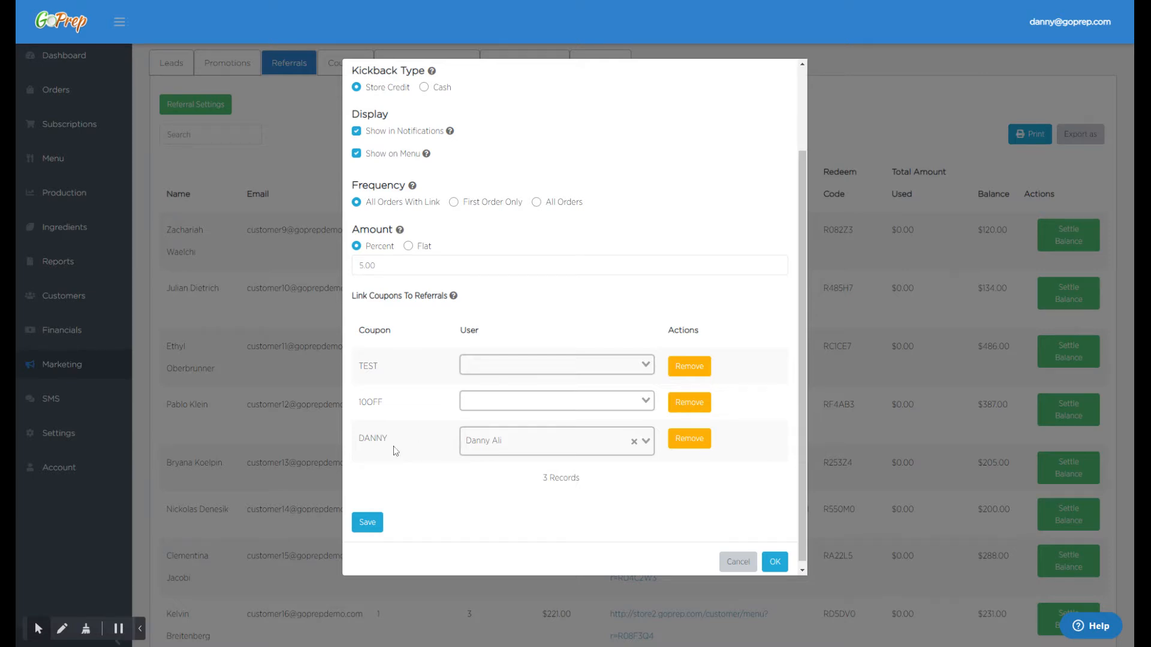
click(773, 560)
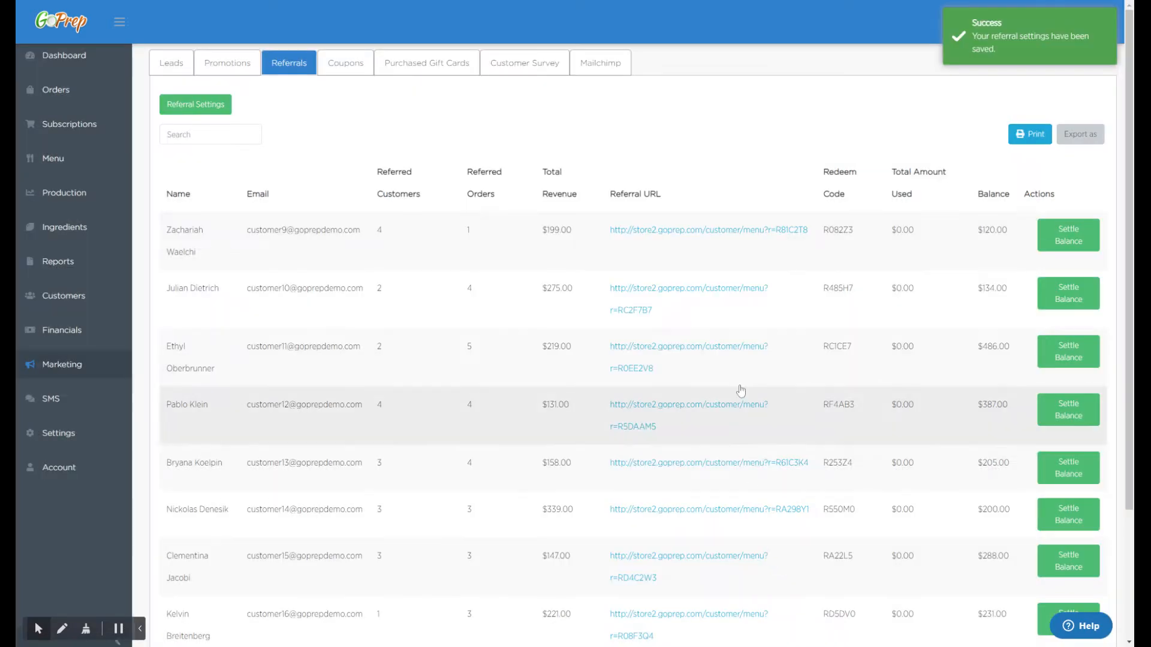
Examine the referral URL of the first customer in the referrals table
drag(596, 235, 825, 247)
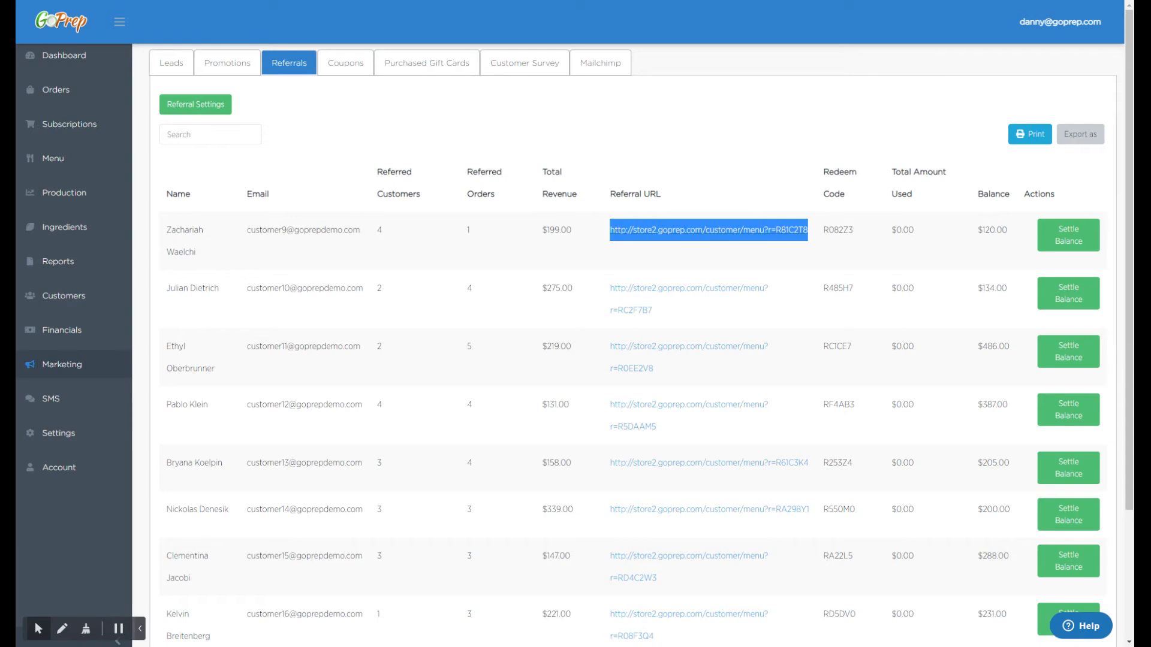
click(540, 151)
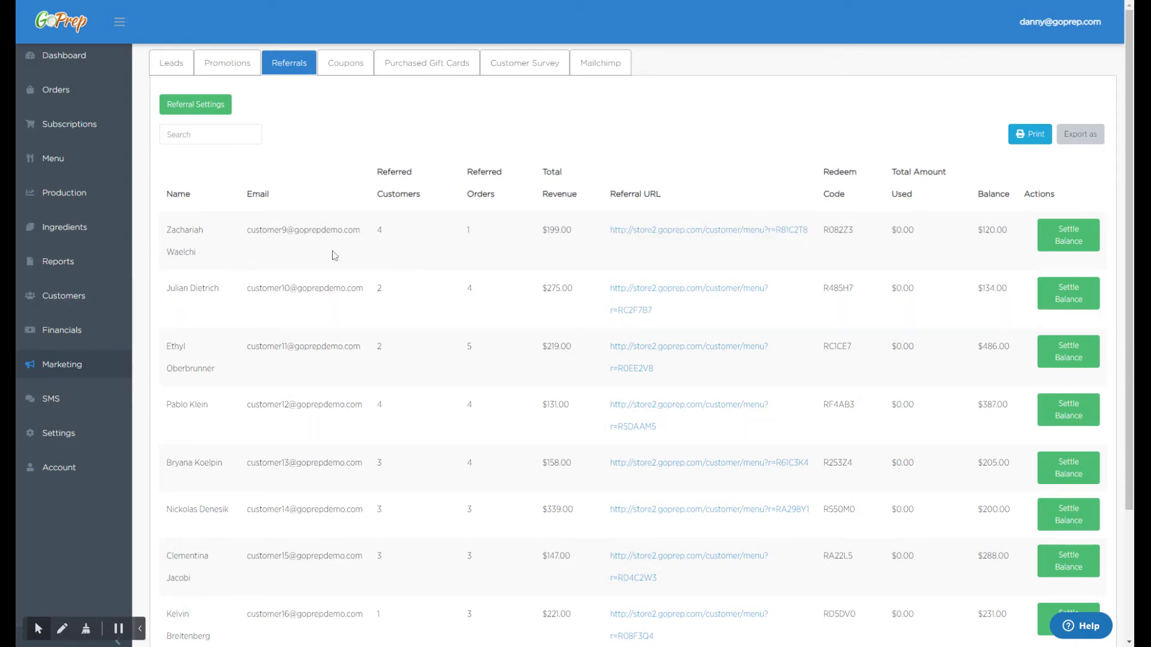